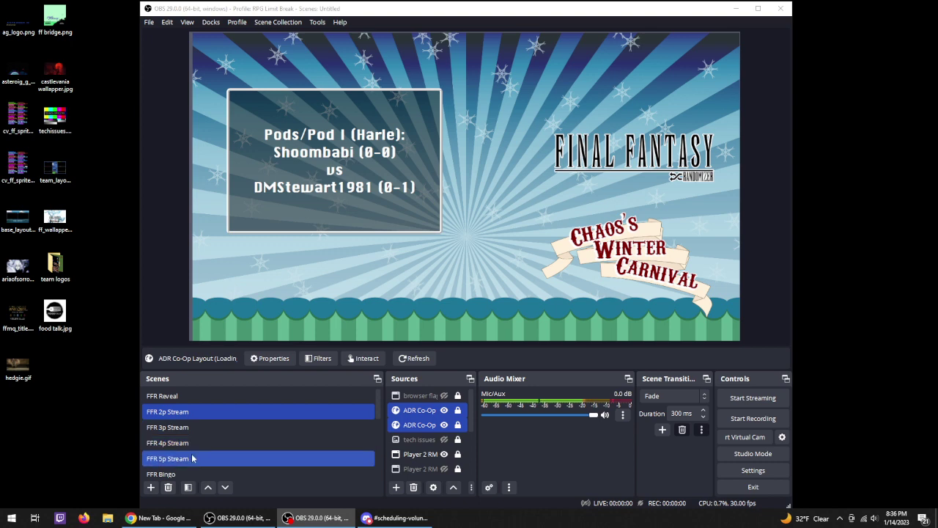
scroll(191, 458, "down", 1)
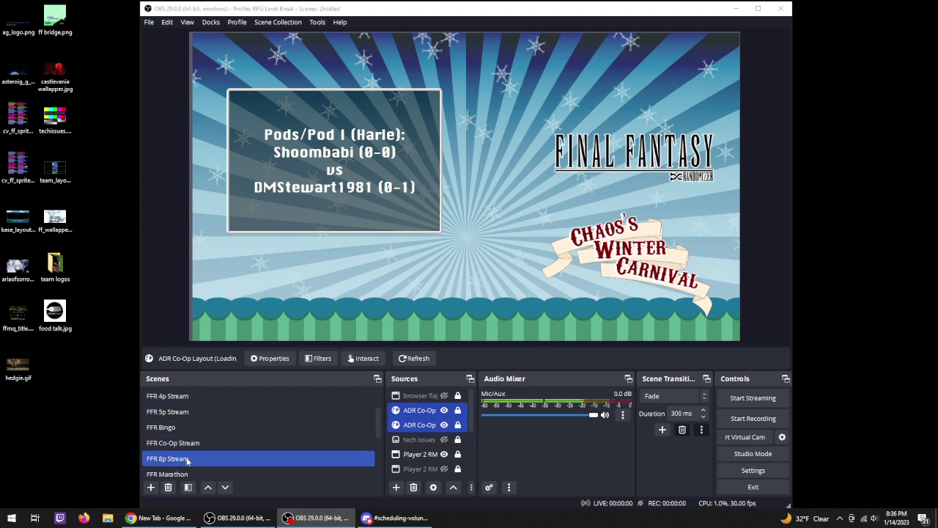
scroll(188, 460, "down", 1)
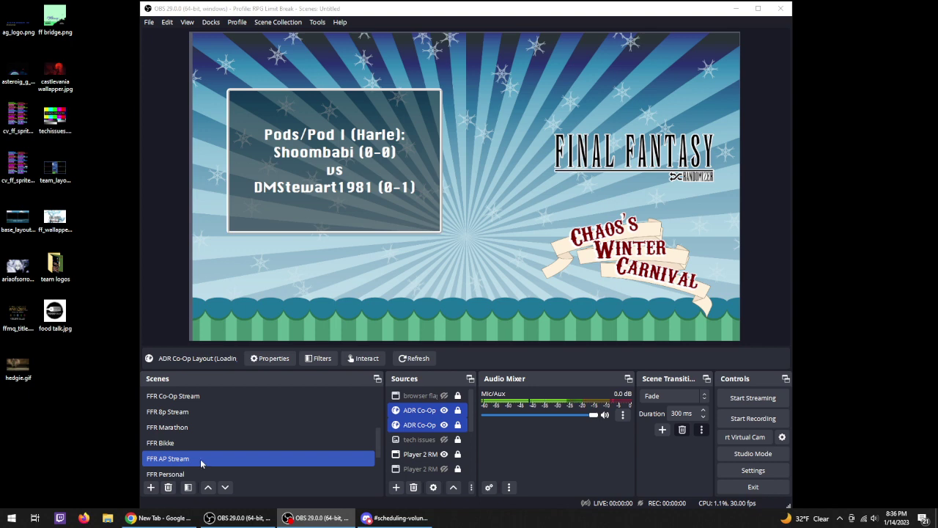
scroll(201, 462, "up", 2)
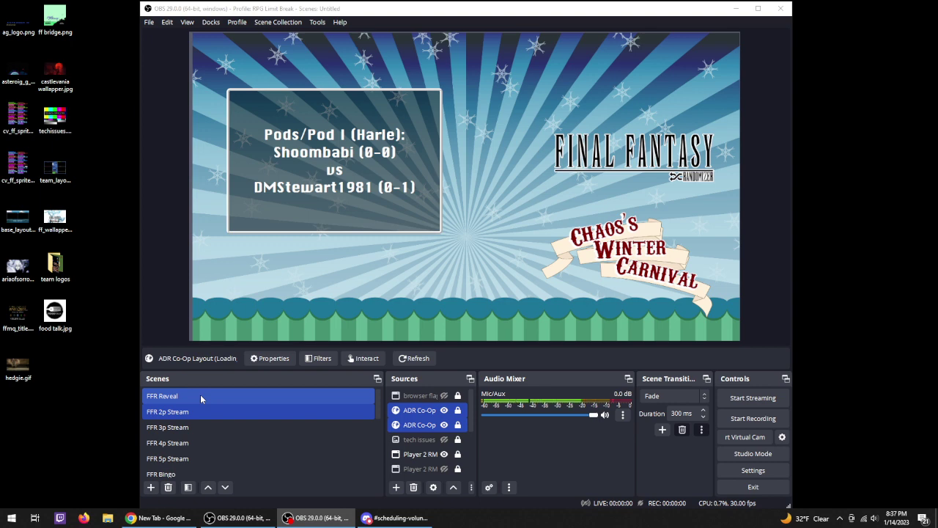
Add a new scene named New 2p Layout.
left_click(519, 453)
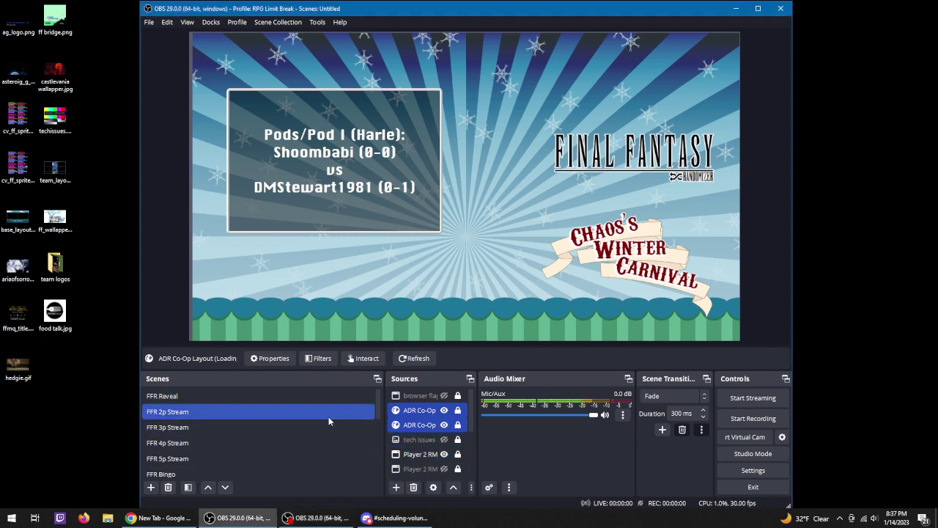
left_click(153, 487)
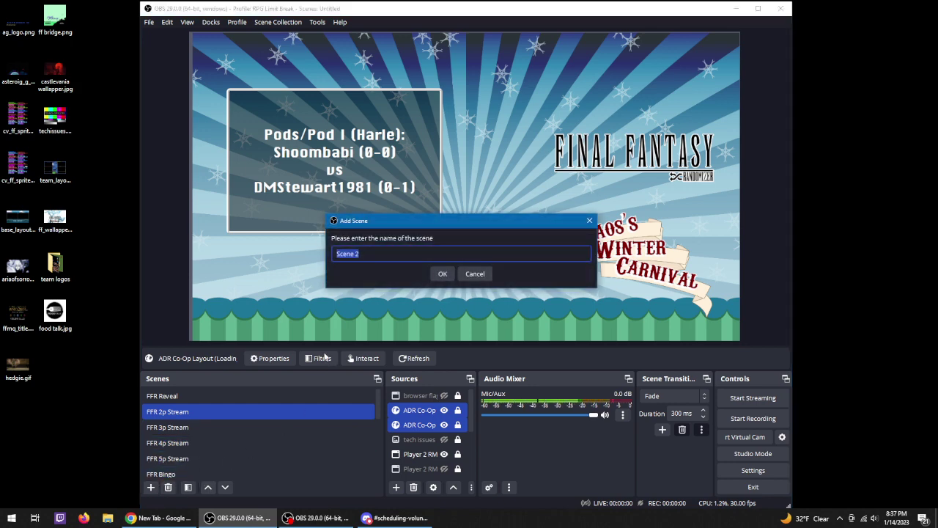
type("New 2p Layout")
key("Return")
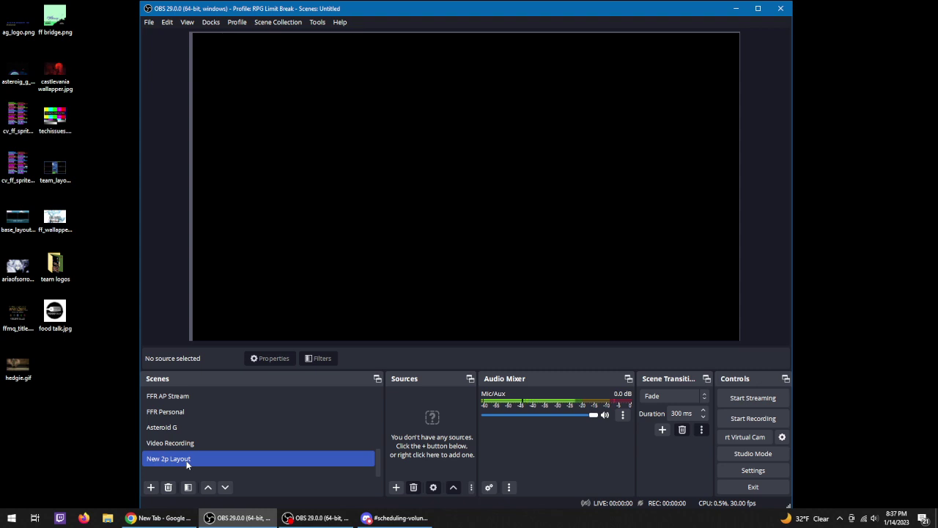
left_click(148, 23)
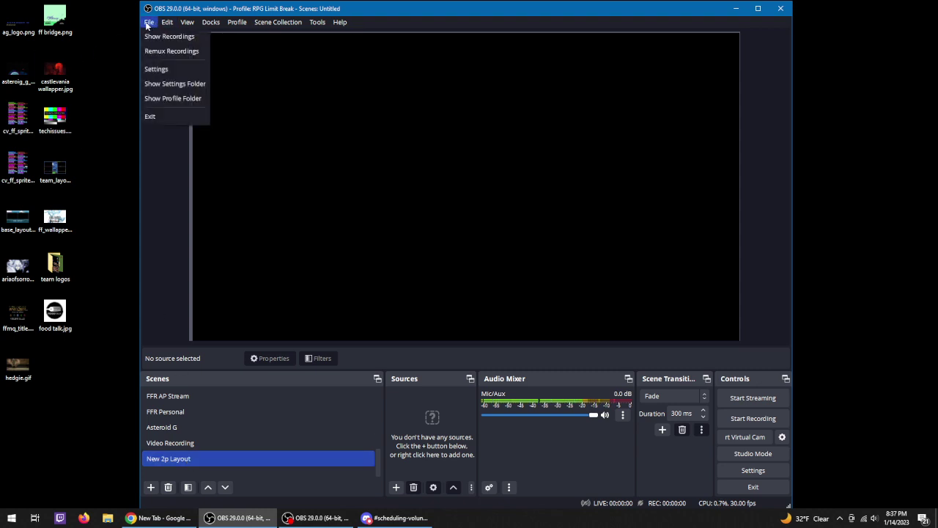
left_click(157, 72)
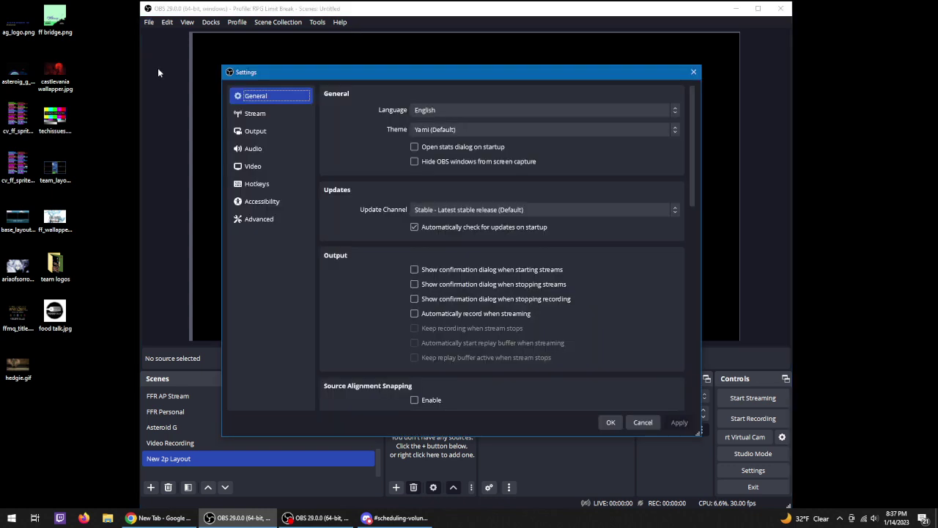
left_click(694, 72)
Create a new profile named Temp with the auto-configuration wizard enabled.
left_click(236, 22)
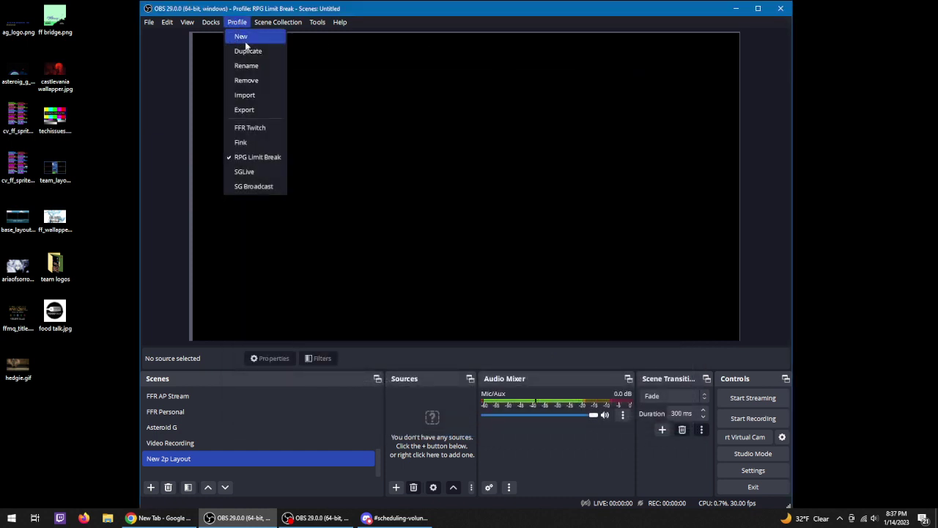
left_click(245, 41)
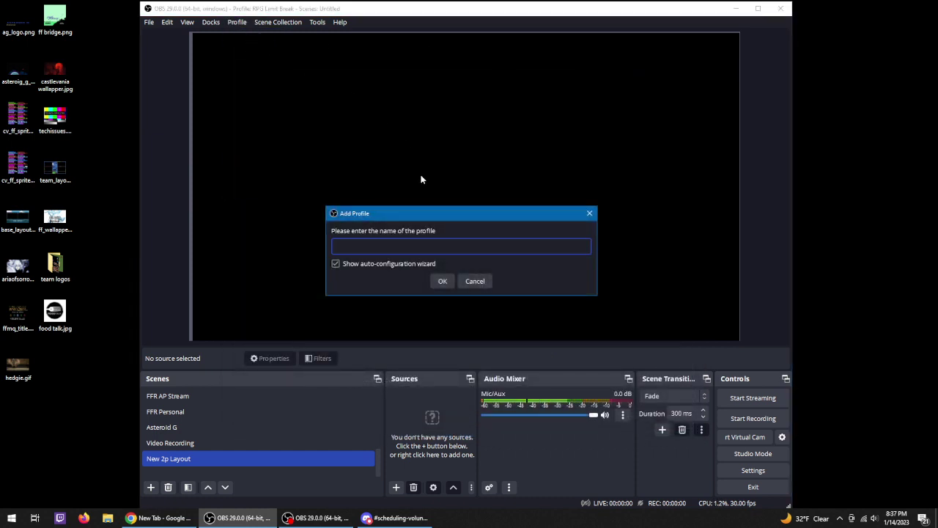
type("Temp")
key("Return")
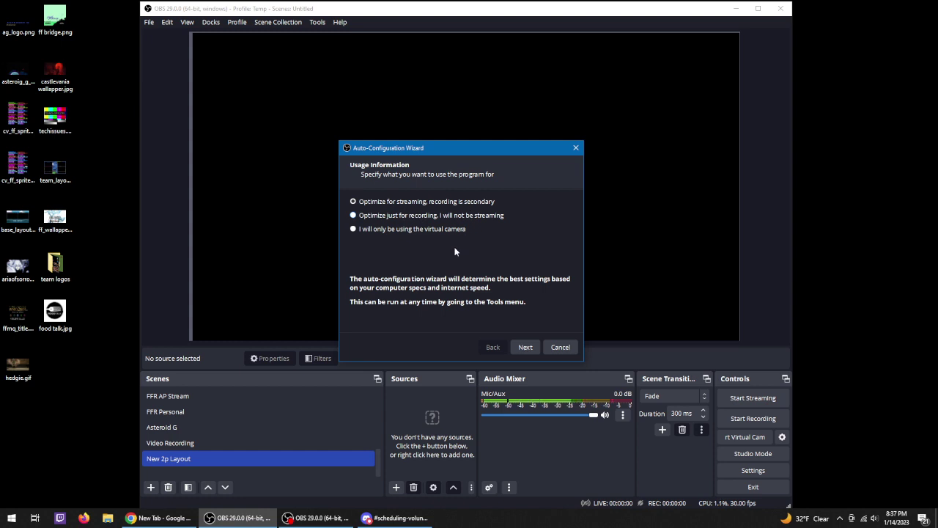
Choose optimization for streaming in the auto-configuration wizard, with a 1280x720 base canvas resolution and 30 FPS.
left_click(525, 347)
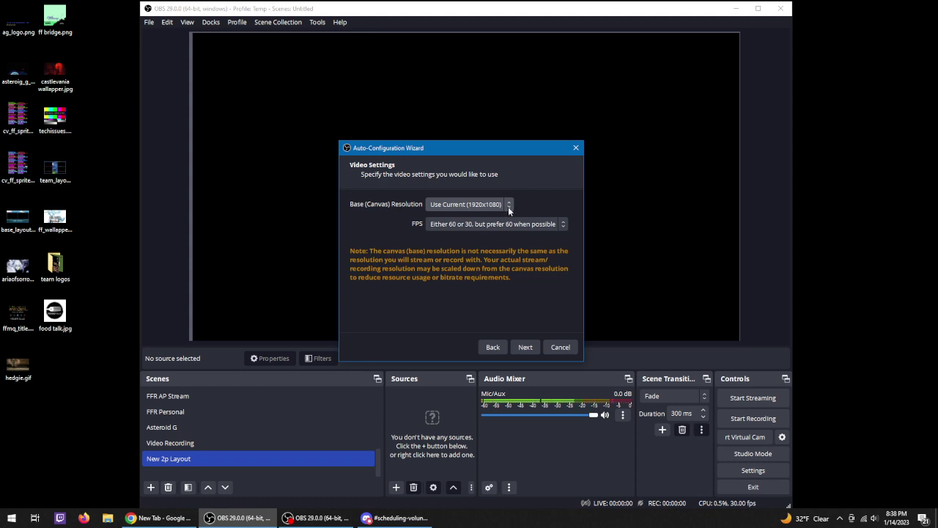
left_click(467, 206)
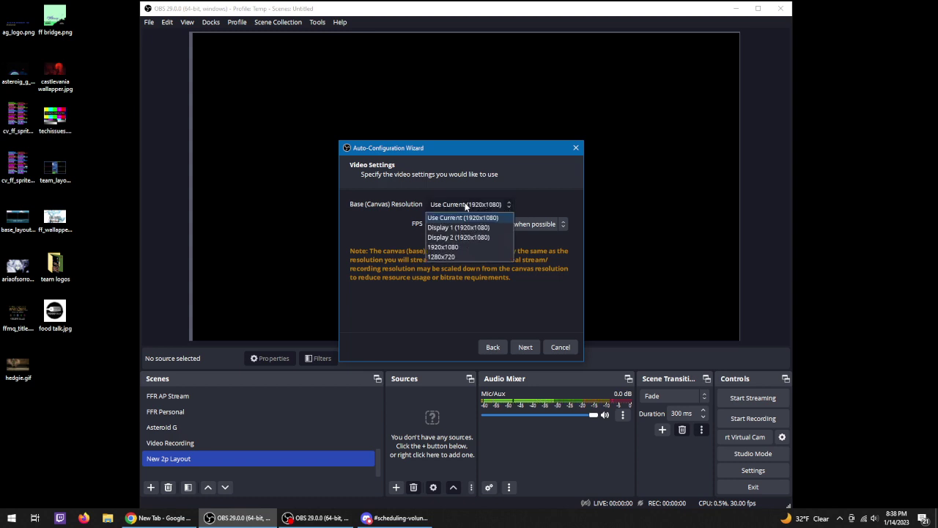
left_click(479, 258)
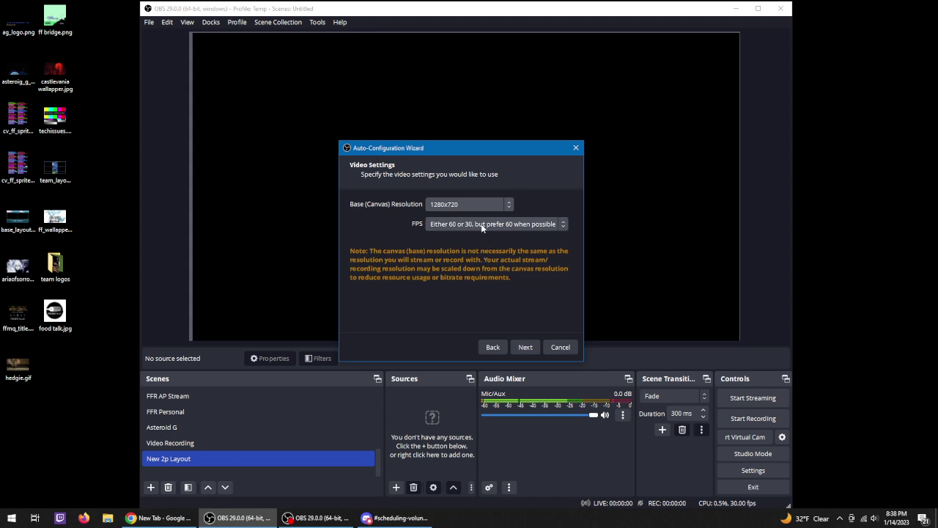
left_click(482, 226)
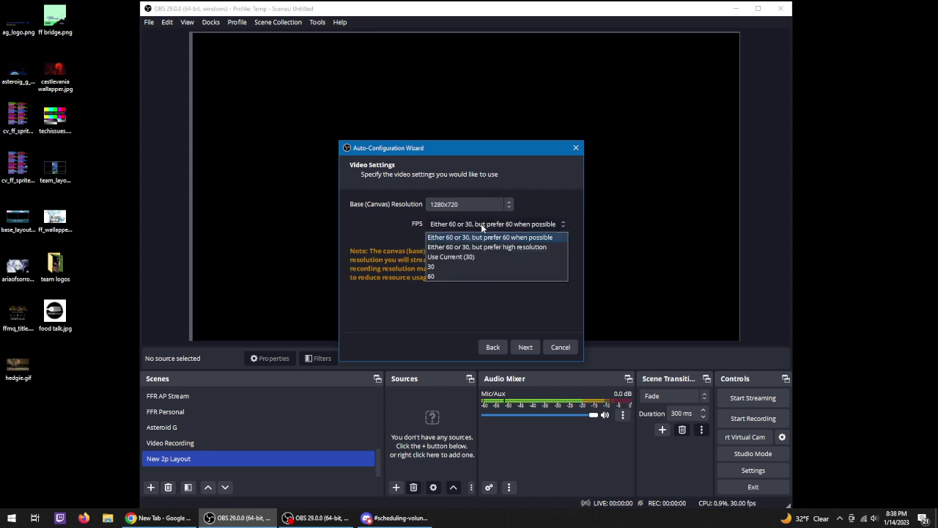
left_click(476, 267)
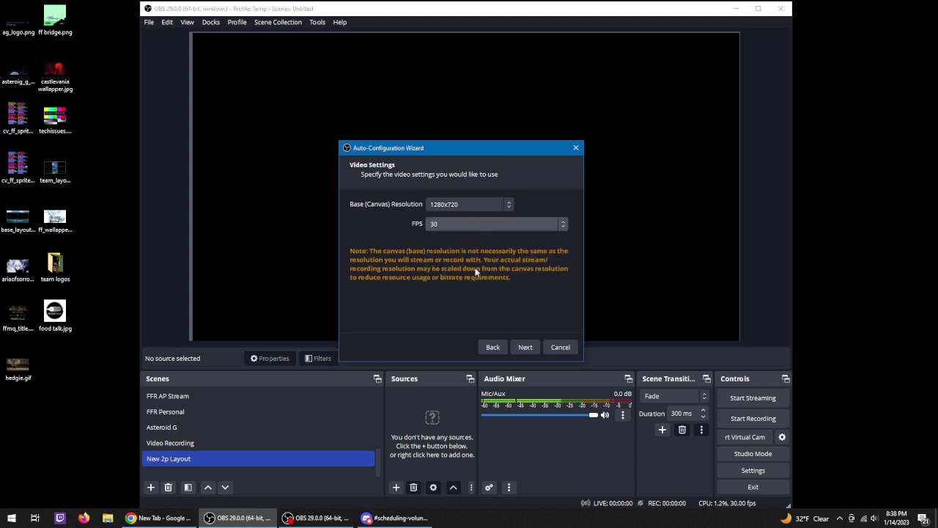
left_click(525, 348)
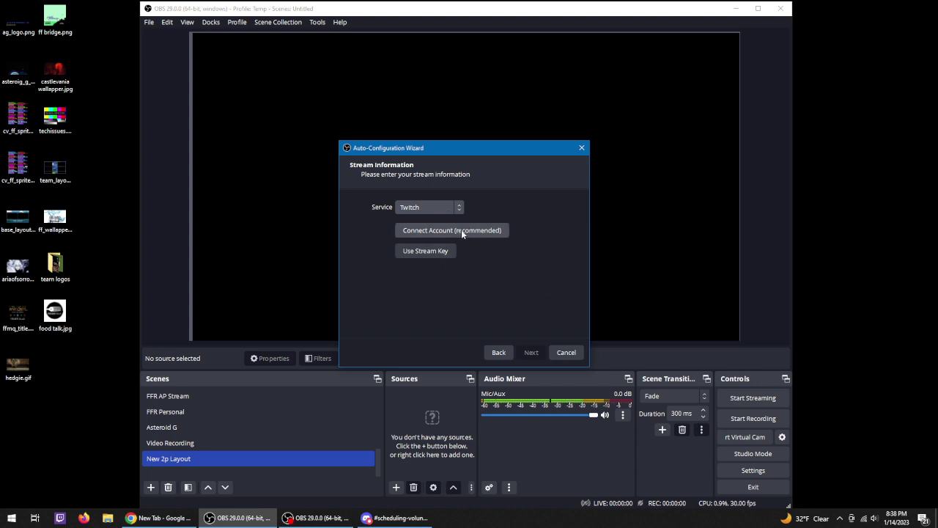
Try to run the wizard's configuration tests for Twitch by entering a stream key, and close the wizard.
left_click(445, 251)
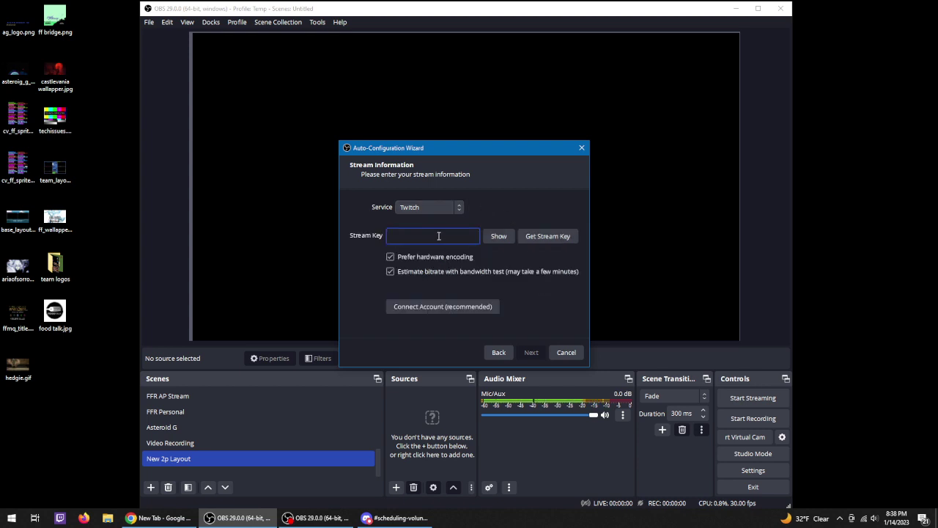
type("••••••••••••••••••••••••••")
left_click(524, 353)
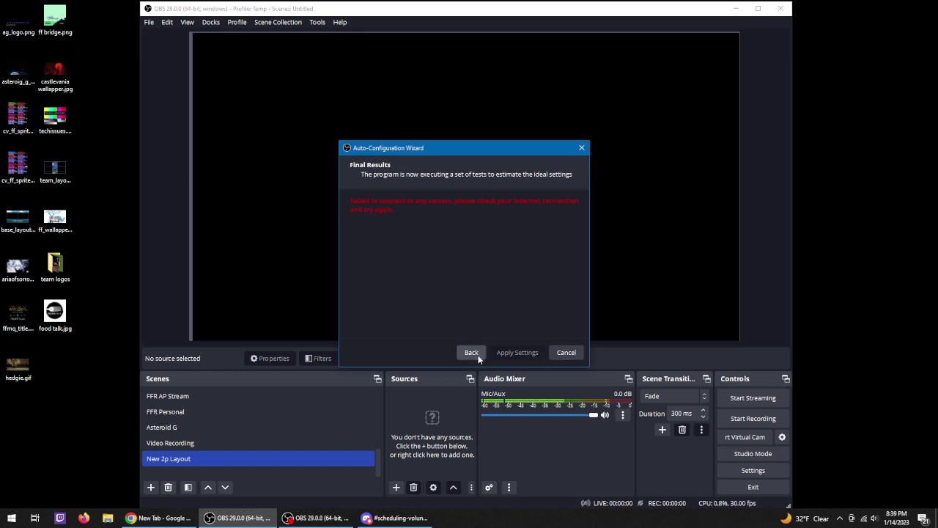
left_click(581, 147)
Set the streaming video bitrate to 1500 Kbps in the Temp profile's output settings.
left_click(256, 22)
mouse_move(238, 25)
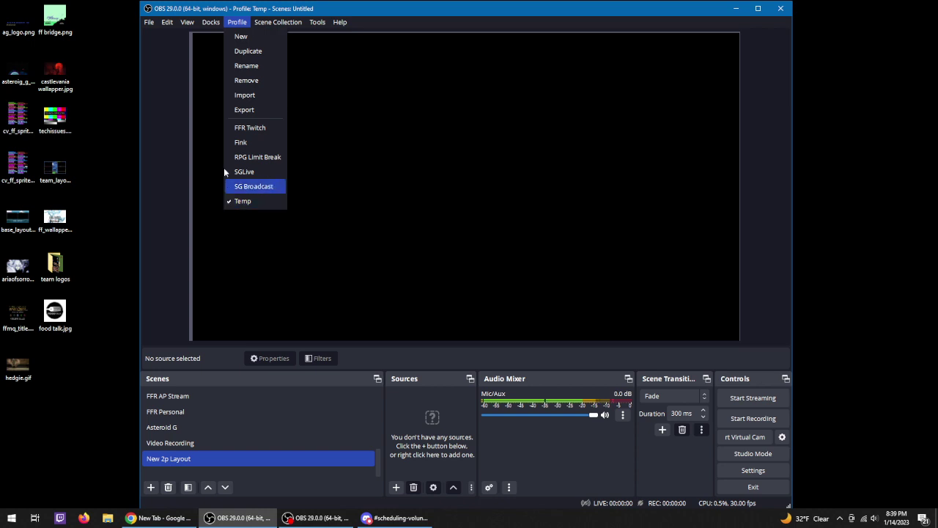
mouse_move(150, 26)
left_click(145, 70)
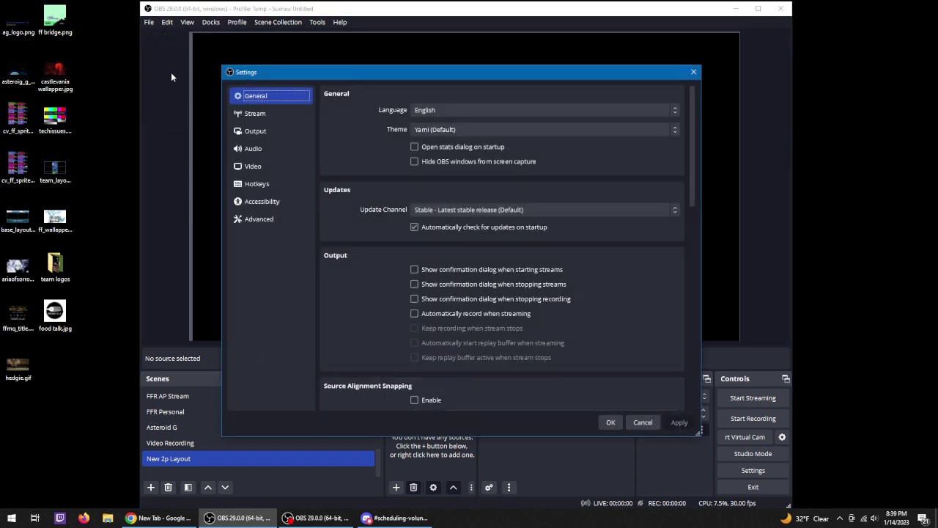
left_click(269, 114)
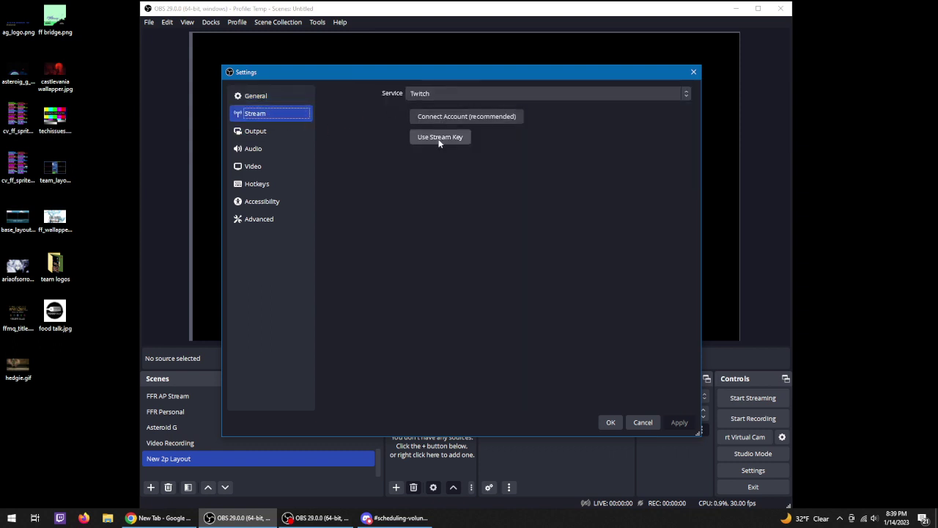
left_click(277, 132)
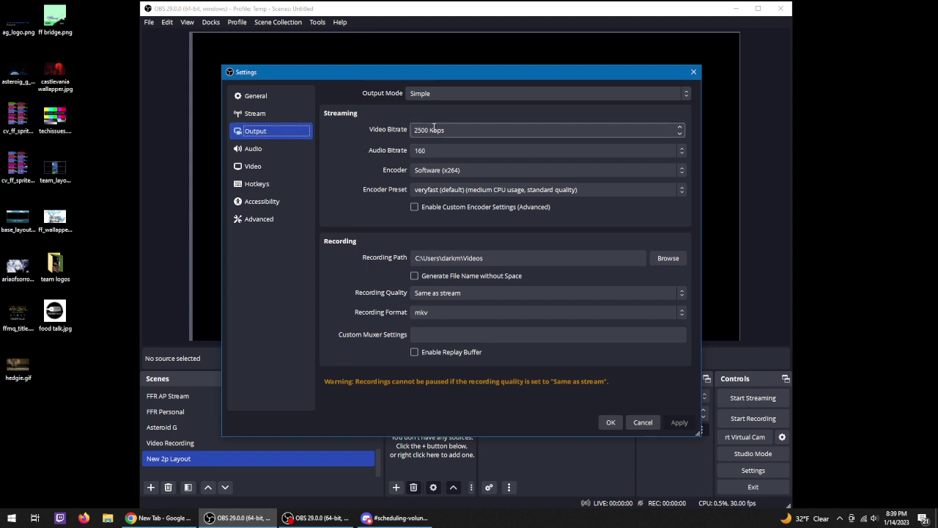
left_click(625, 129)
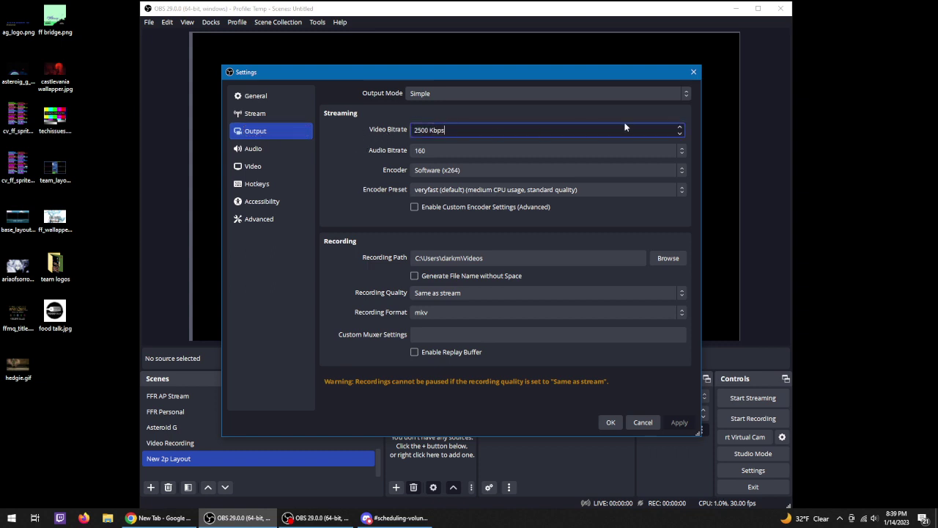
left_click(419, 132)
key("BackSpace")
type("1")
left_click(446, 150)
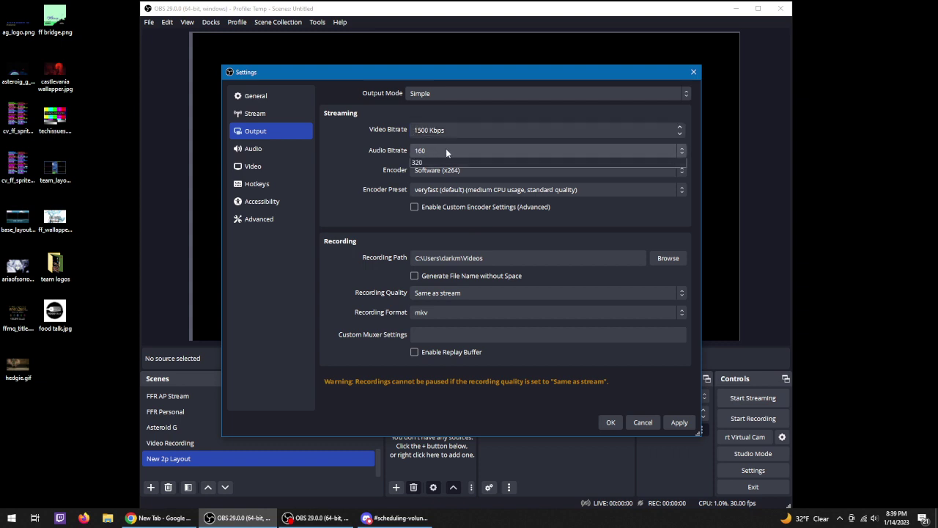
left_click(446, 150)
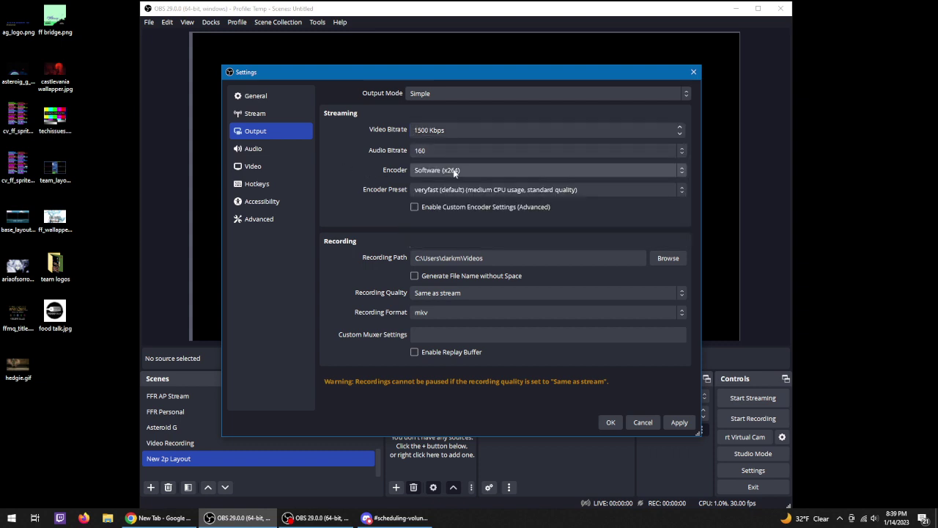
Set the base canvas resolution to 1280x720 in the video settings and save the settings.
left_click(269, 151)
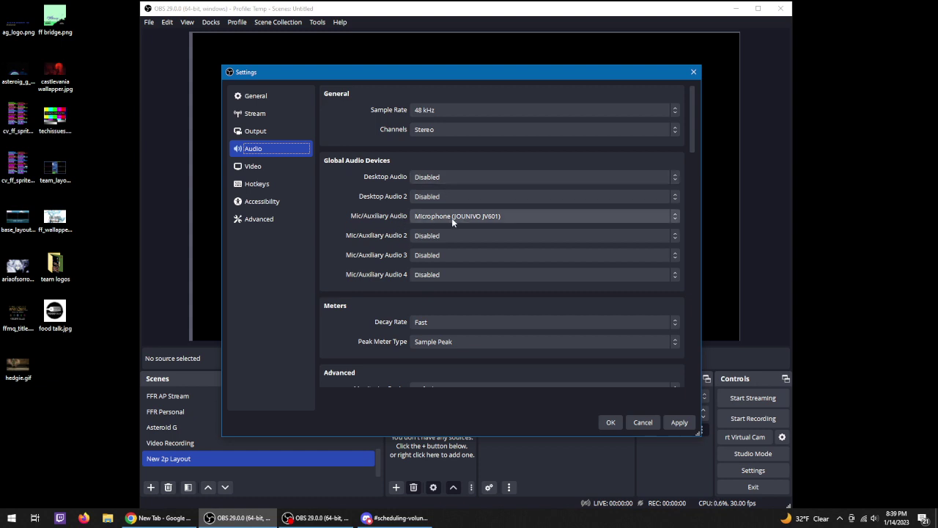
left_click(266, 167)
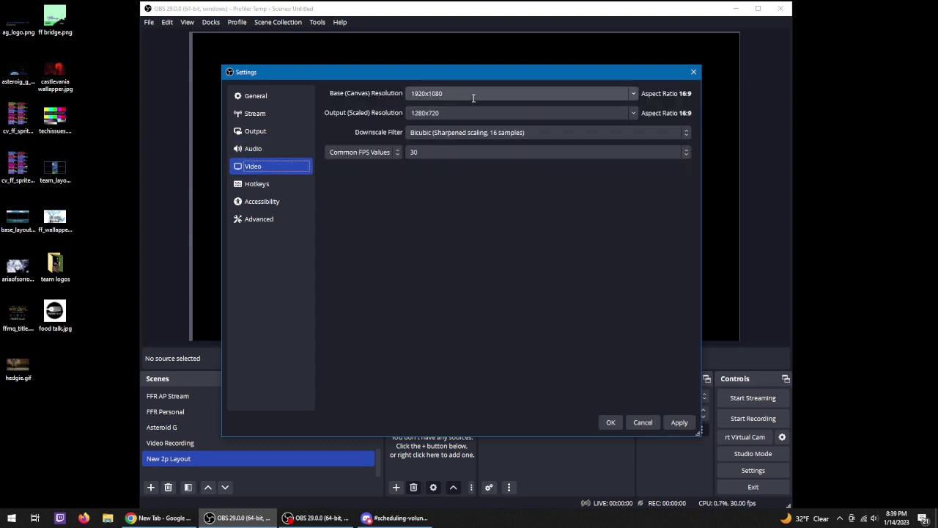
left_click(633, 93)
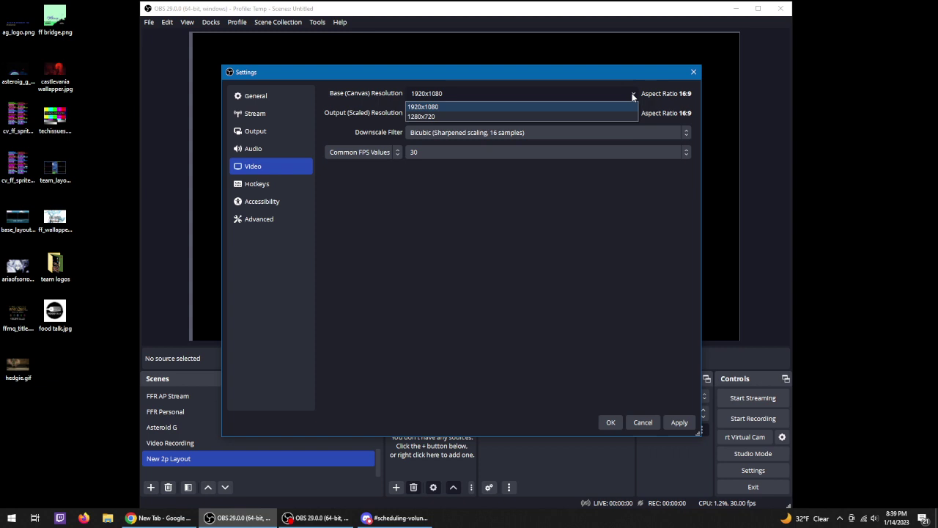
left_click(497, 116)
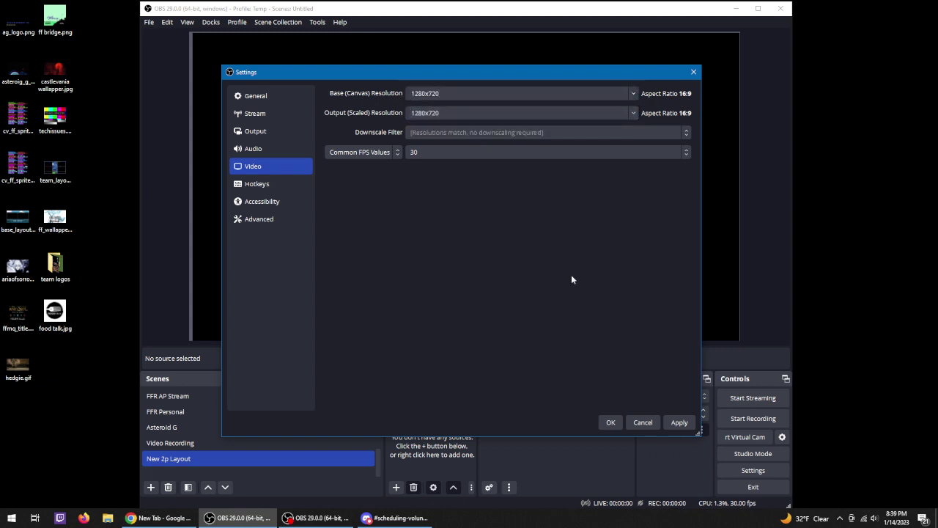
left_click(609, 422)
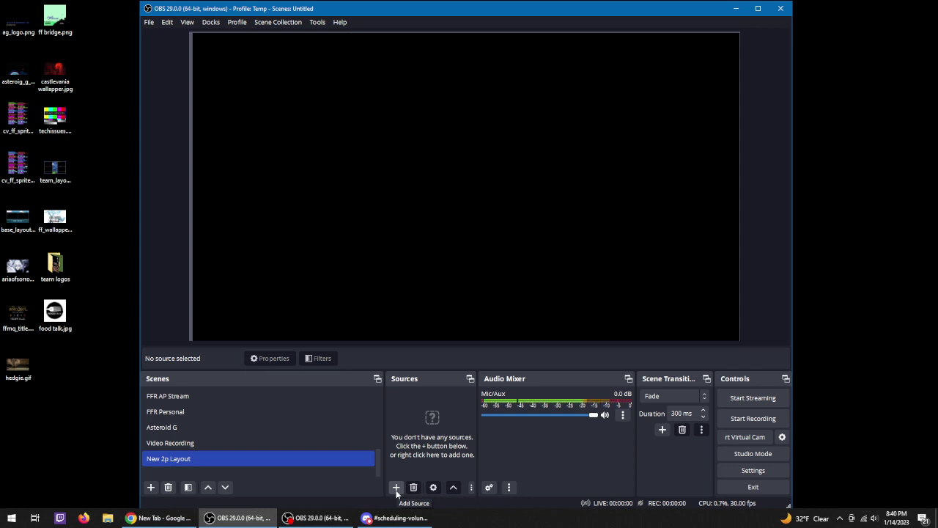
Switch to Chrome and open the FFR Bingo Tracker page for room 1 on adamdruppe.com:8080.
left_click(187, 522)
left_click(244, 25)
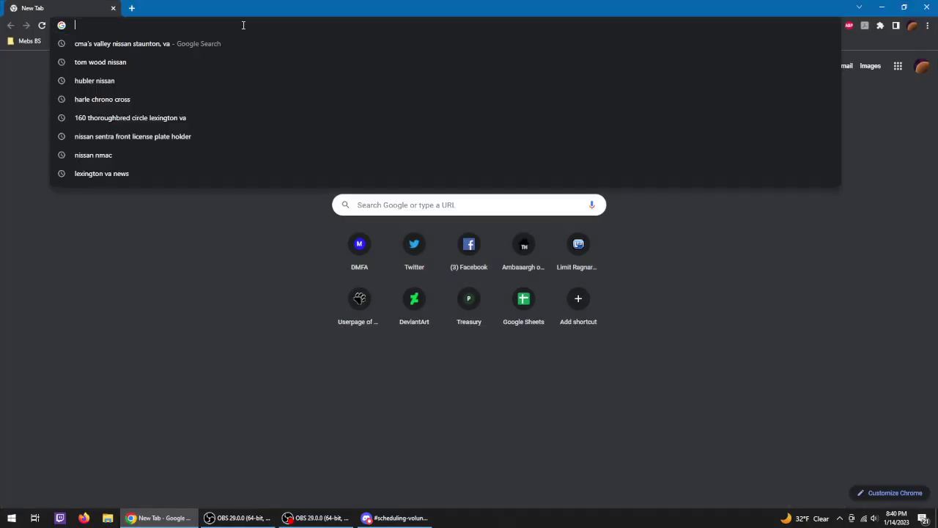
type("tracker")
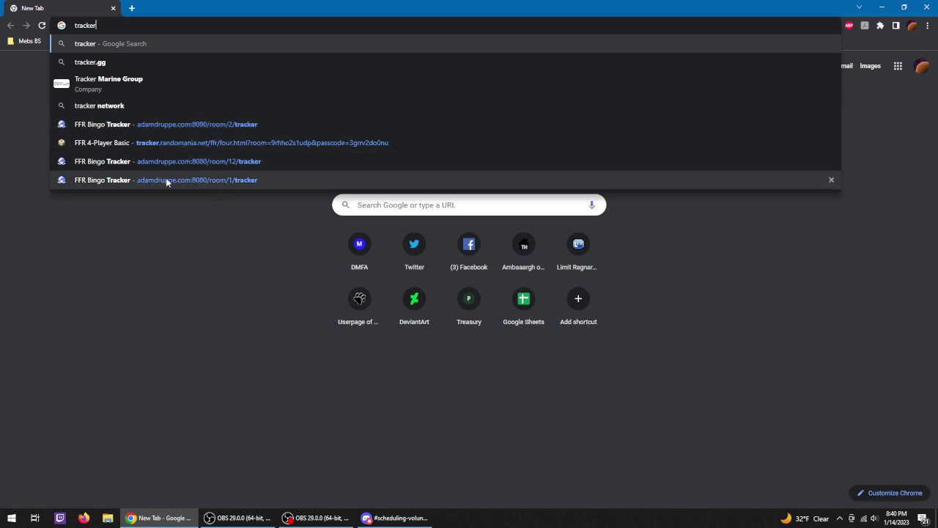
left_click(212, 182)
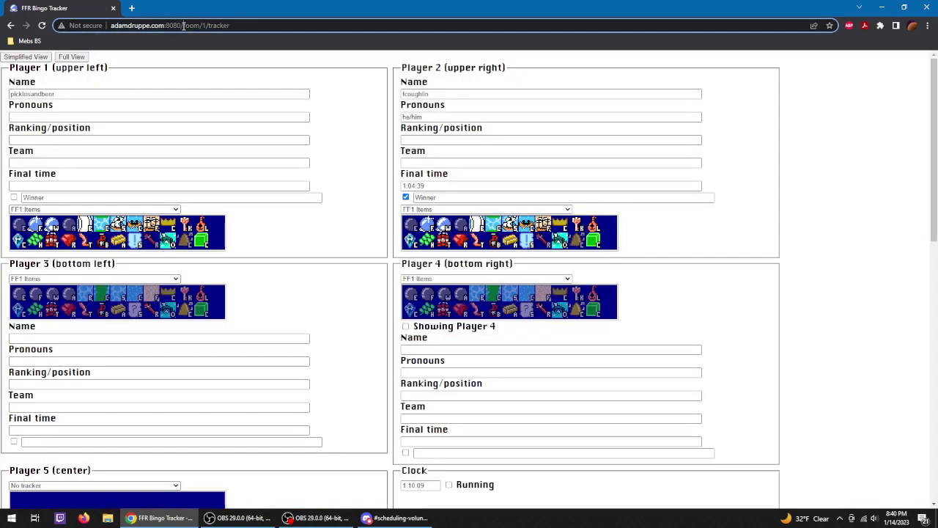
Remove the room path from the tracker address and load the adamdruppe.com:8080 home page.
left_click_drag(183, 26, 342, 22)
key("BackSpace")
key("Return")
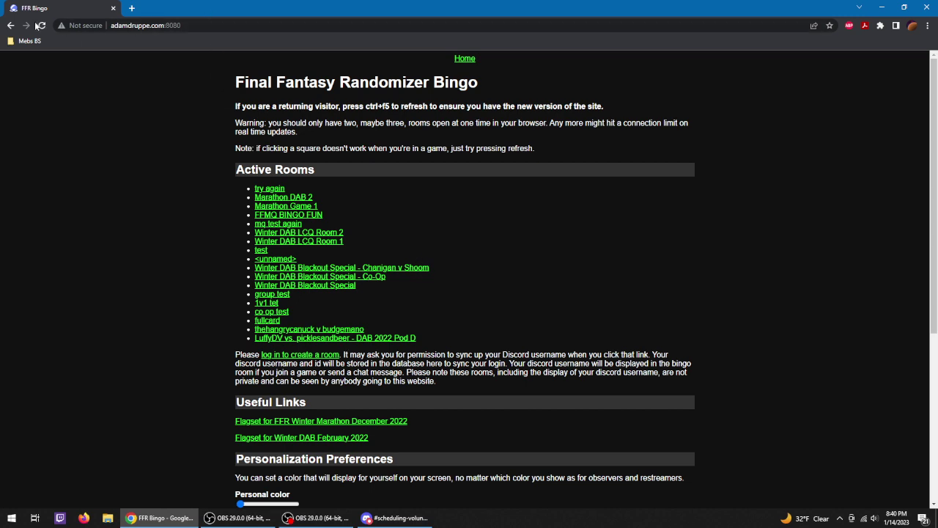
Return to the room 1 tracker page and load adamdruppe.com:8080/room/1/layout in a new browser tab.
left_click(10, 25)
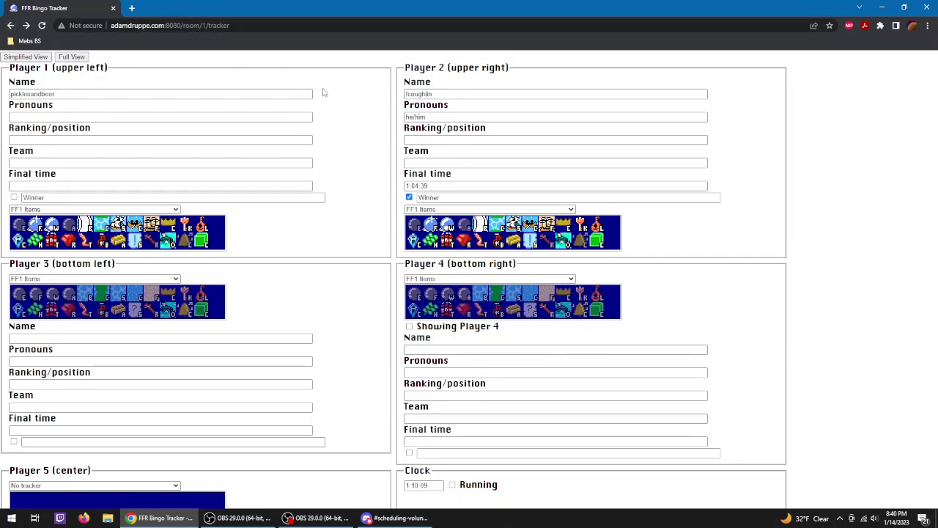
left_click(228, 26)
key("ctrl+c")
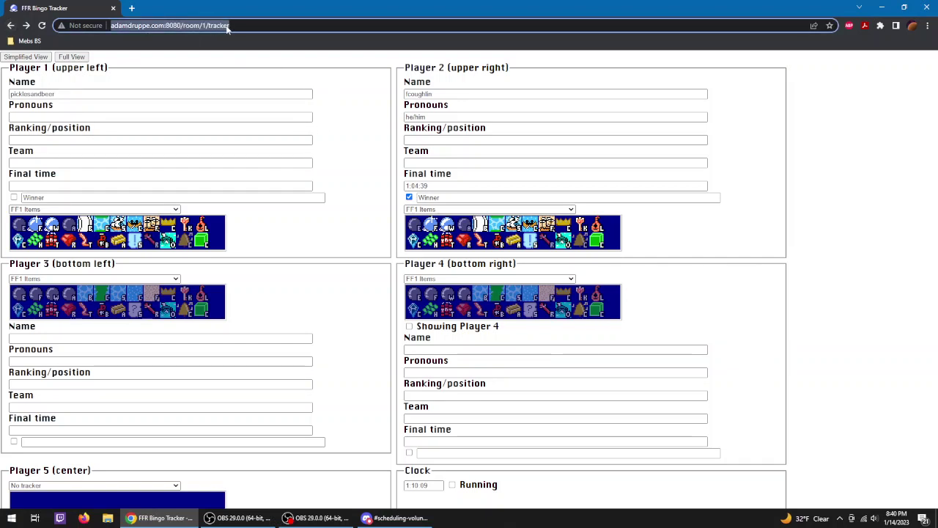
left_click(131, 8)
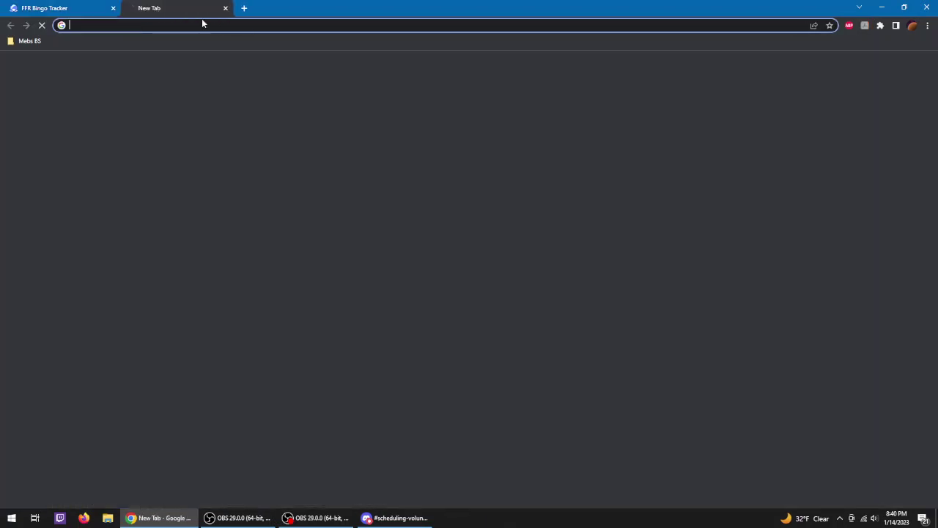
key("ctrl+v")
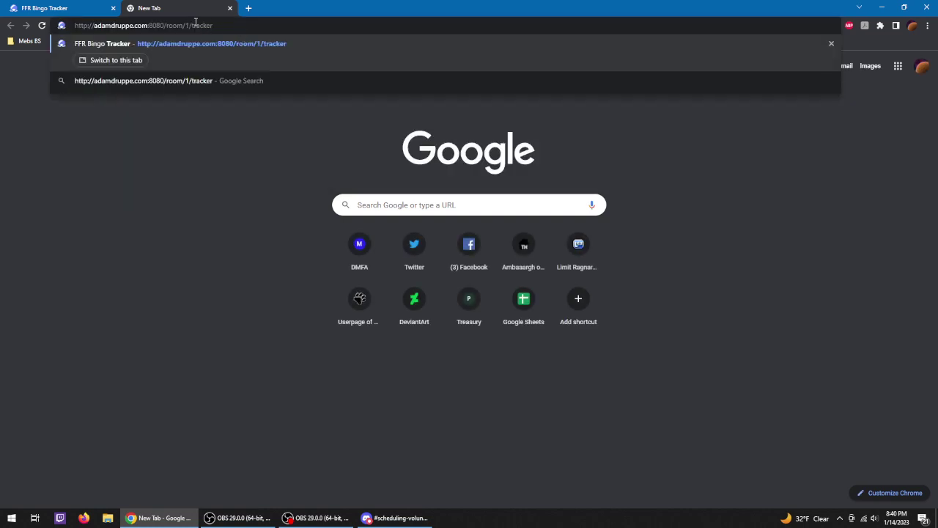
double_click(195, 25)
type("layo")
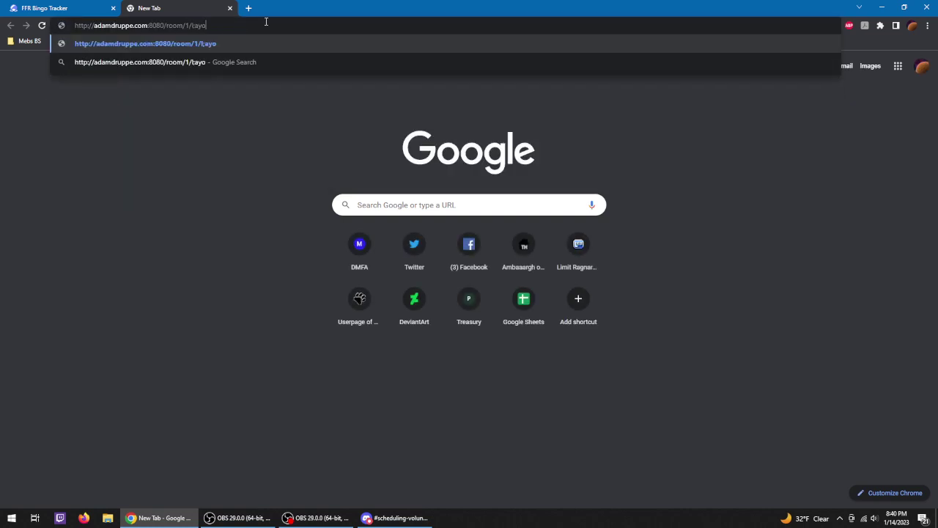
type("ut")
key("Return")
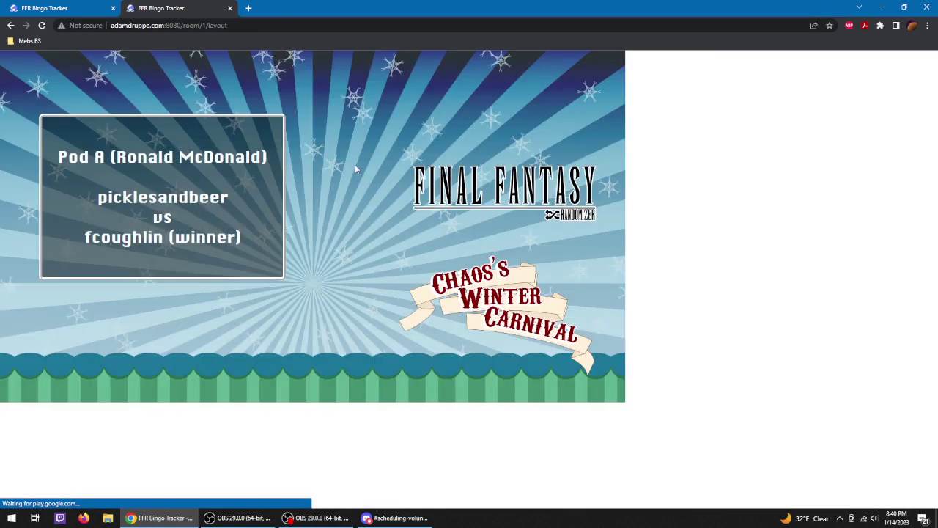
Examine the clock and loading screen settings on the room 1 tracker page, and open another blank browser tab.
left_click(70, 9)
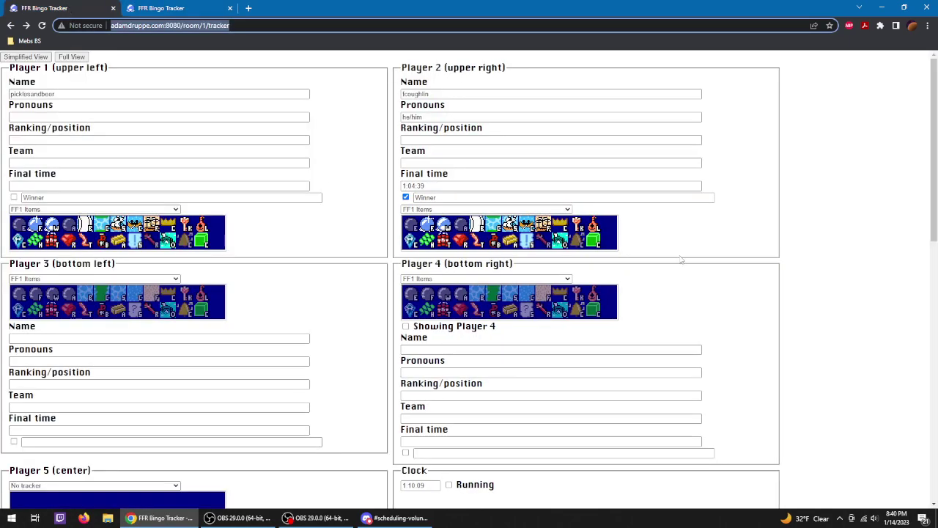
scroll(671, 264, "down", 3)
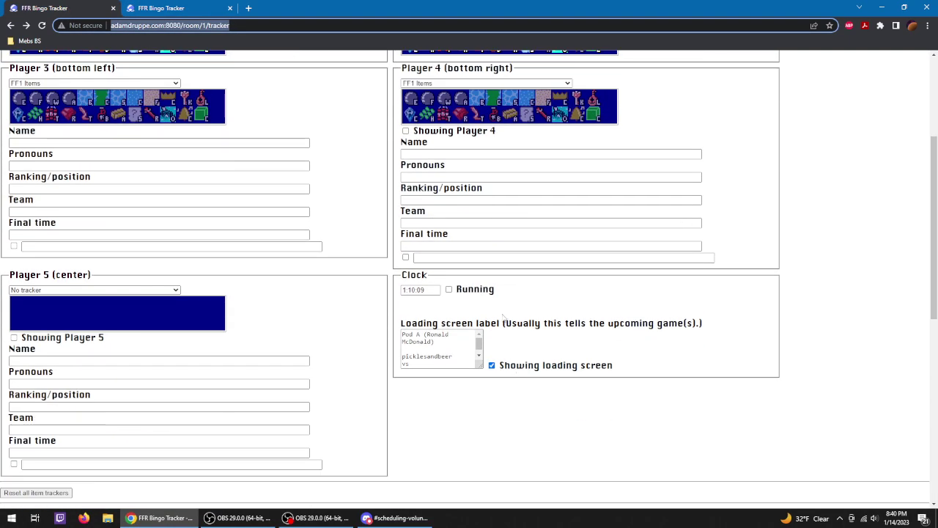
left_click(248, 8)
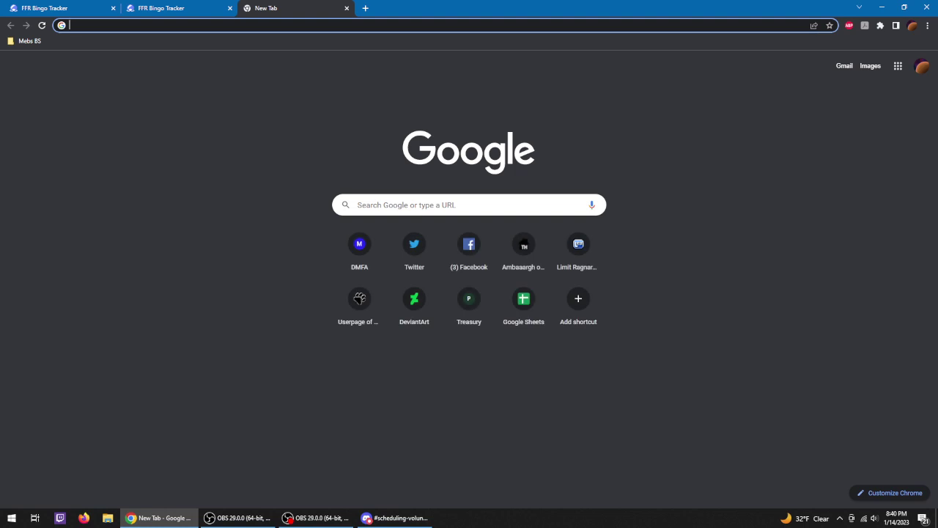
Switch to OBS and inspect the properties of the ADR Co-Op Layout (Loading) source in the FFR 2p Stream scene.
left_click(237, 517)
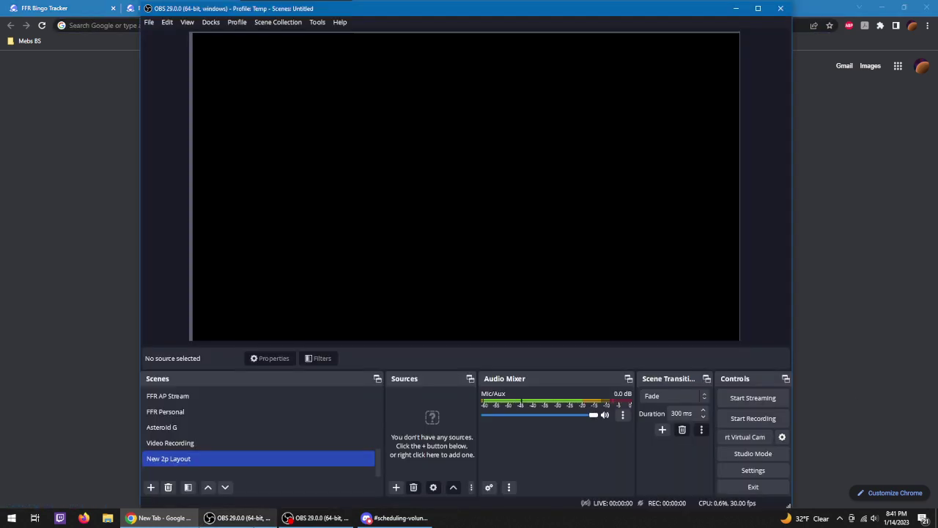
left_click(231, 412)
left_click(214, 427)
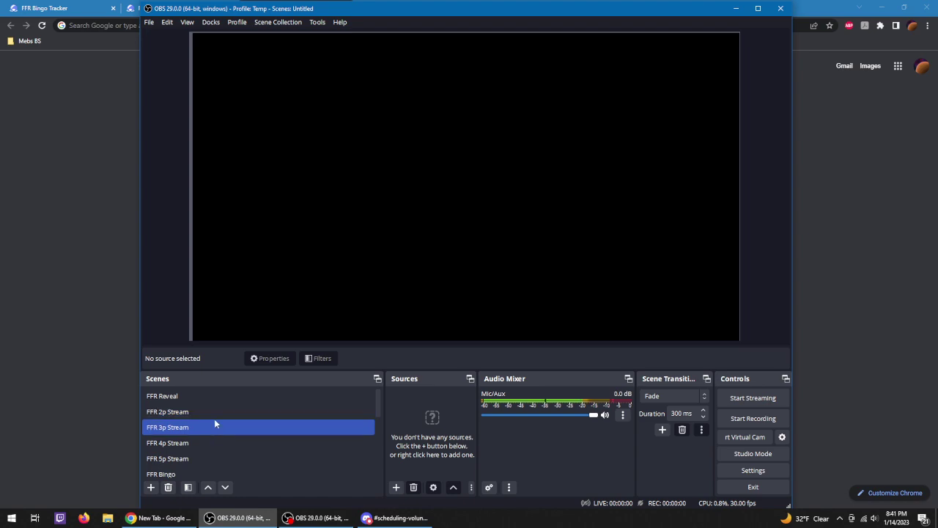
left_click(215, 412)
left_click(437, 416)
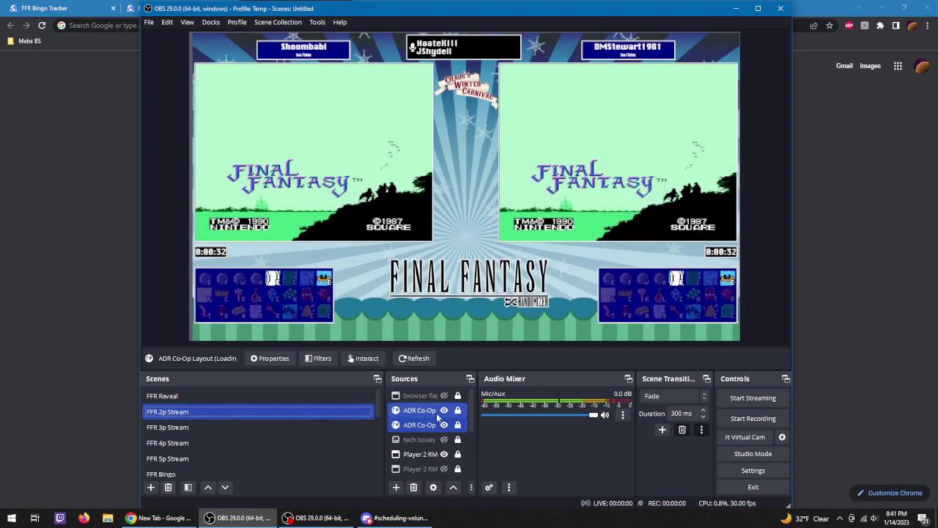
left_click(426, 411)
right_click(426, 411)
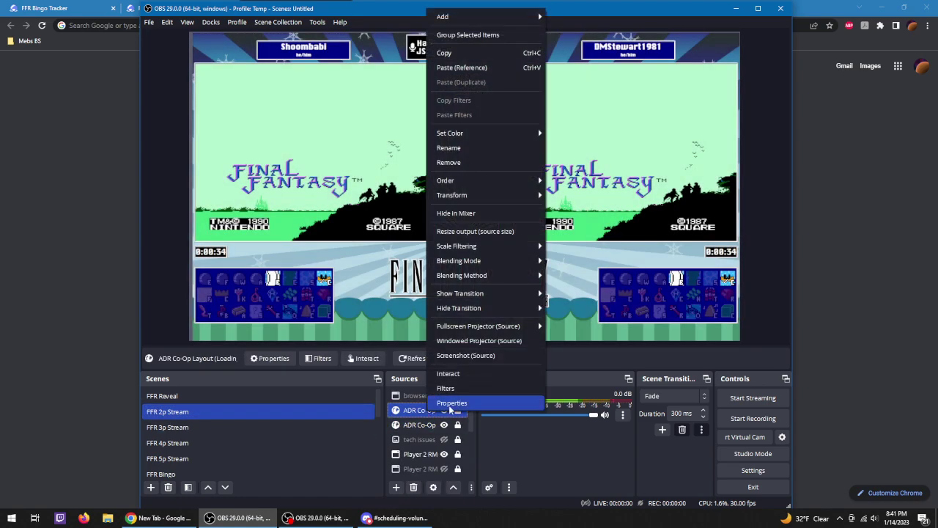
left_click(450, 407)
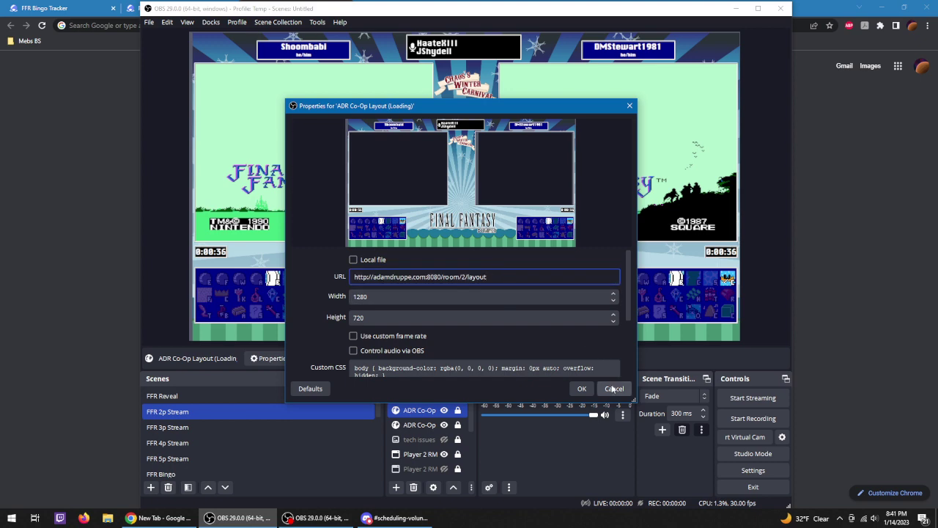
left_click(614, 388)
Copy the URL from the ADR Co-Op Layout source's properties and select the New 2p Layout scene.
right_click(427, 425)
left_click(447, 421)
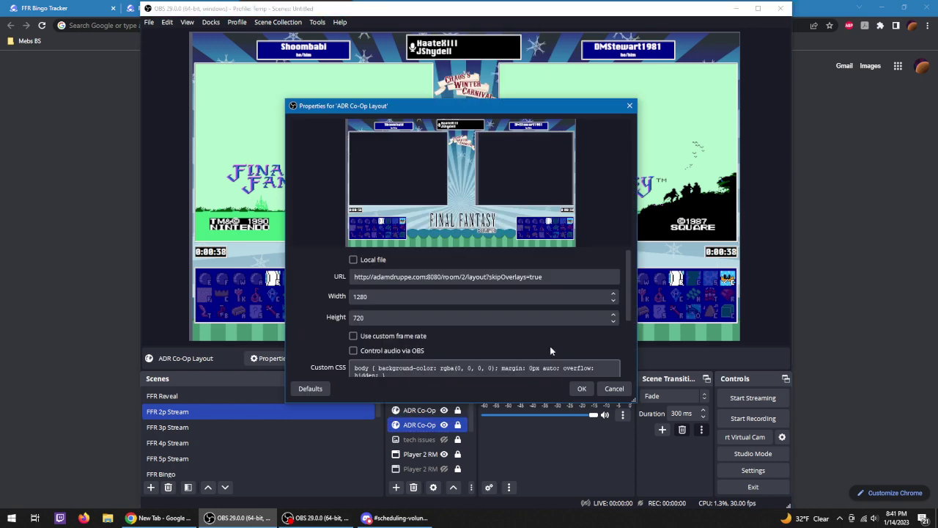
left_click(559, 277)
key("ctrl+a")
key("ctrl+c")
left_click(614, 389)
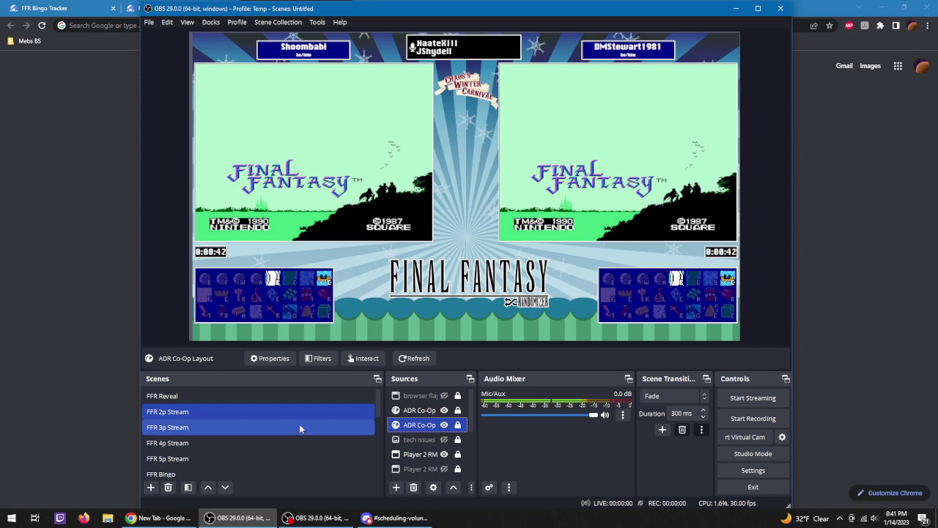
scroll(299, 428, "down", 3)
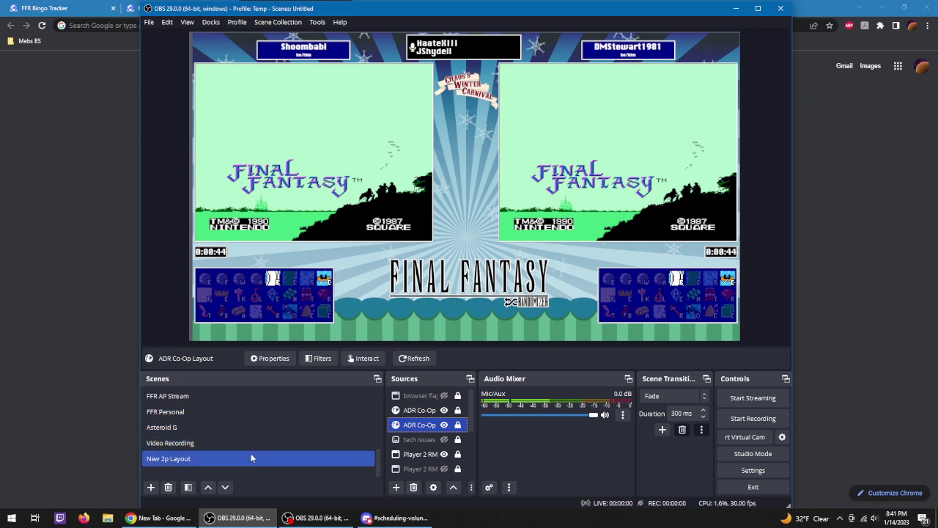
left_click(250, 457)
Switch to Chrome and load the copied layout address with the room changed to 1, as adamdruppe.com:8080/room/1/layout?skipOverlays=true.
left_click(129, 95)
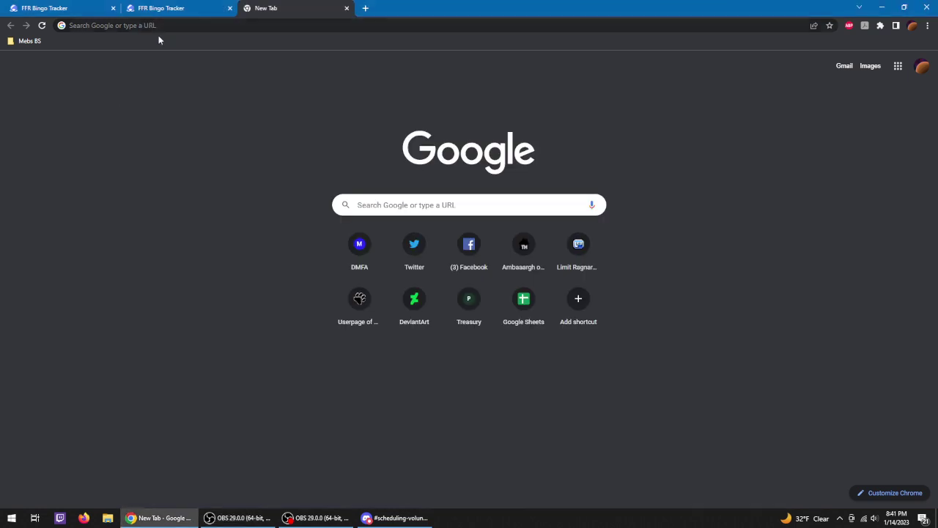
left_click(192, 27)
key("ctrl+v")
double_click(187, 26)
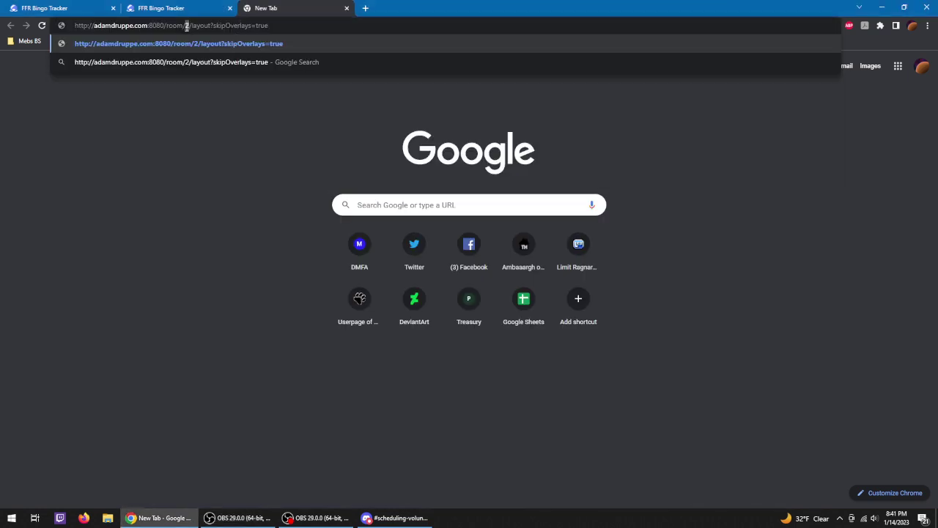
type("1")
left_click(382, 40)
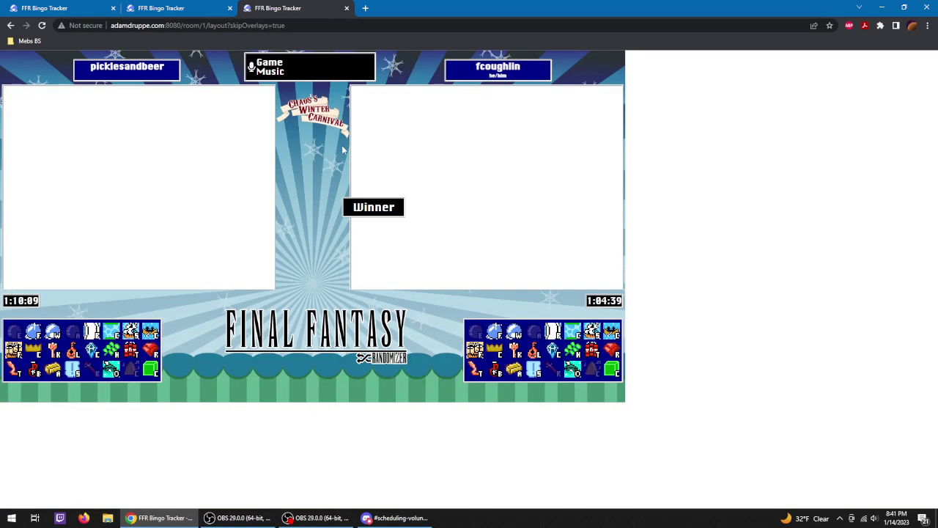
Compare the room 1 layout page with its skipOverlays version.
left_click(193, 14)
left_click(283, 13)
left_click(202, 9)
left_click(270, 8)
left_click(174, 9)
Set the Restreamer Setup layout to 4p on the tracker page and check it on the skipOverlays layout page.
left_click(85, 10)
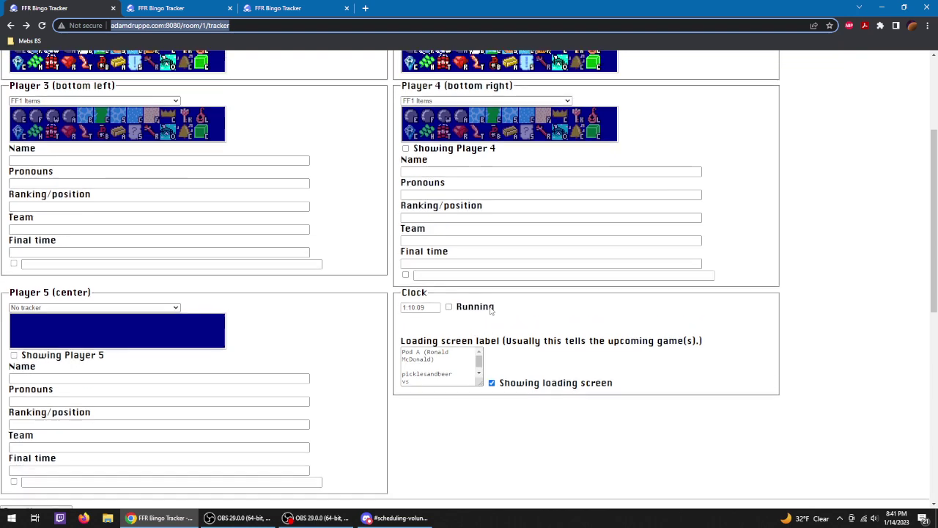
scroll(497, 307, "down", 3)
scroll(496, 307, "down", 1)
left_click(437, 246)
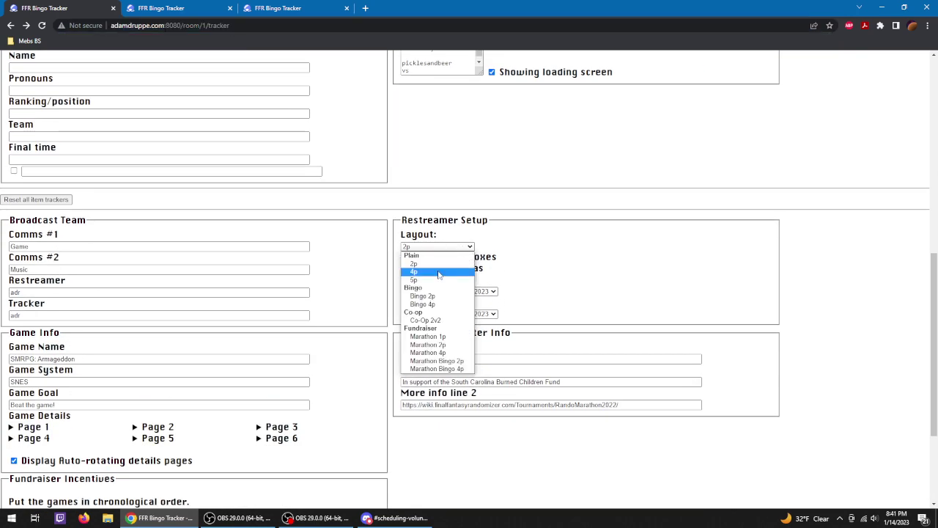
left_click(447, 274)
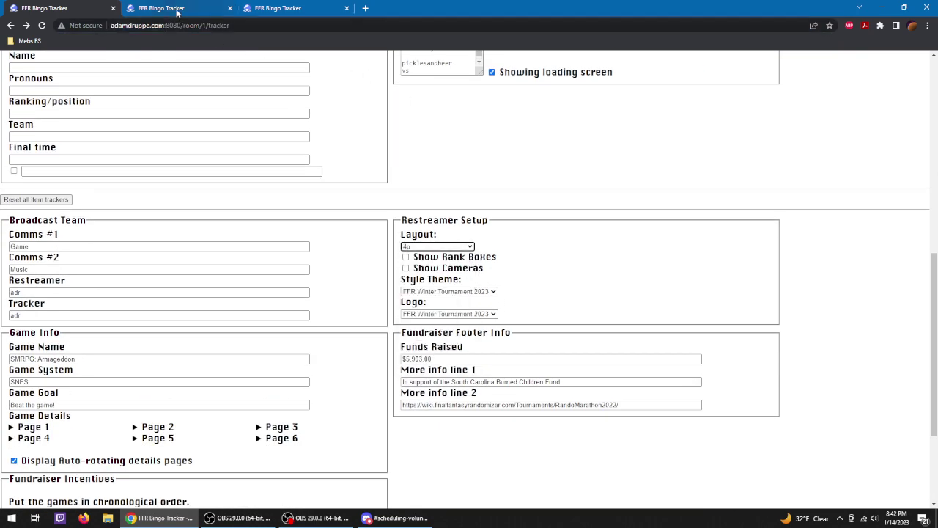
left_click(277, 9)
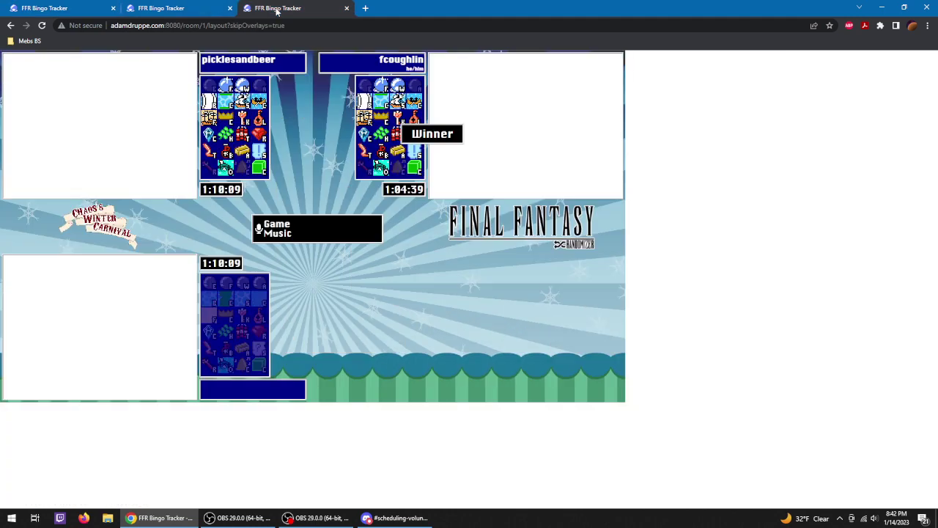
Enable Showing Player 4 on the tracker page and check the four-player layout on the skipOverlays page.
left_click(74, 9)
scroll(373, 141, "up", 5)
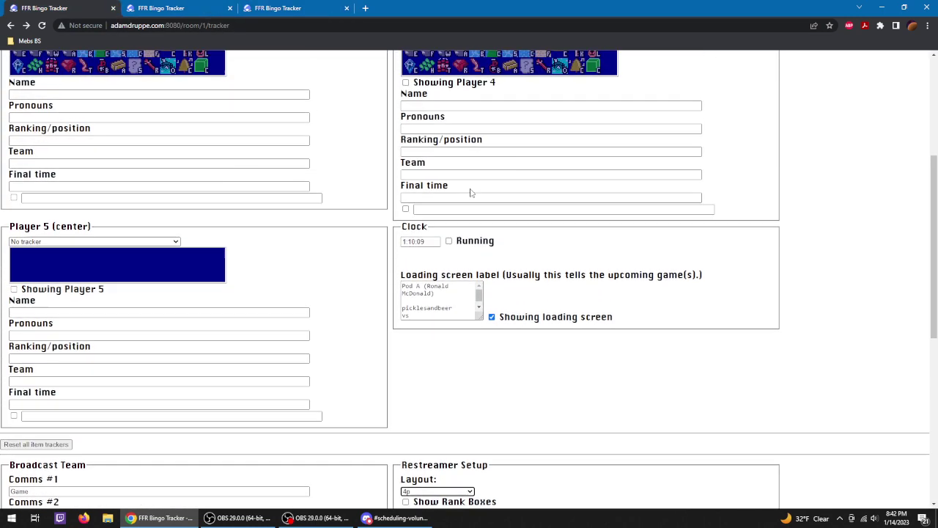
left_click(405, 228)
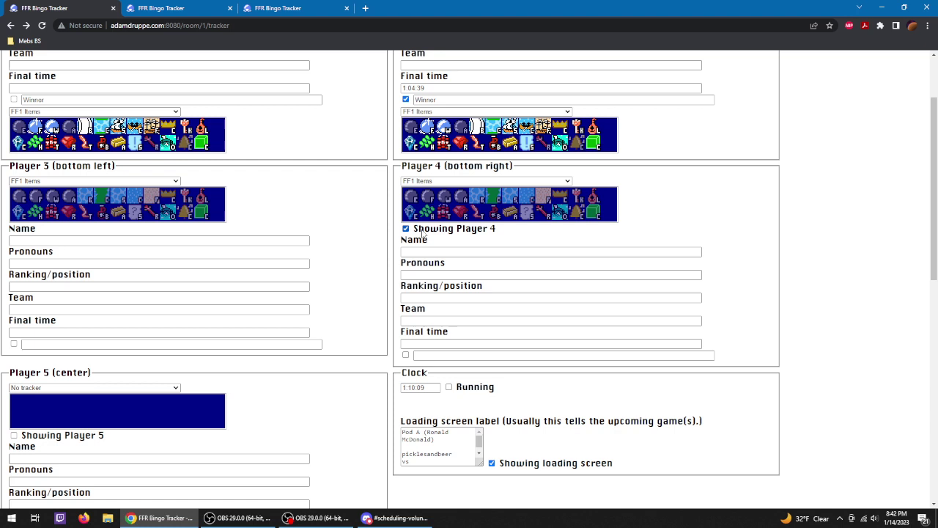
left_click(301, 10)
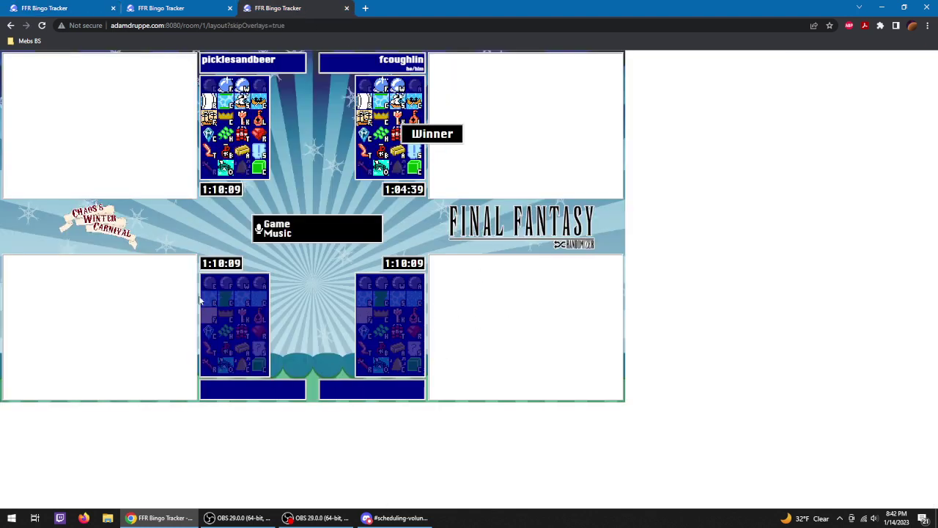
Set the trackers to CV AOS Items for Player 4, CT JOT Items for Player 3 and FFMQ Items for Player 2, and check the layout.
left_click(77, 10)
scroll(339, 173, "up", 3)
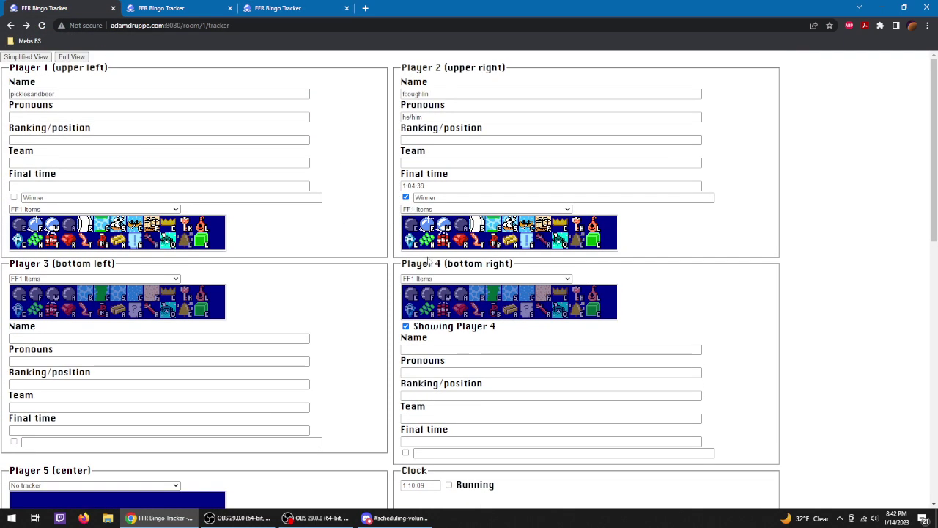
left_click(476, 279)
left_click(428, 329)
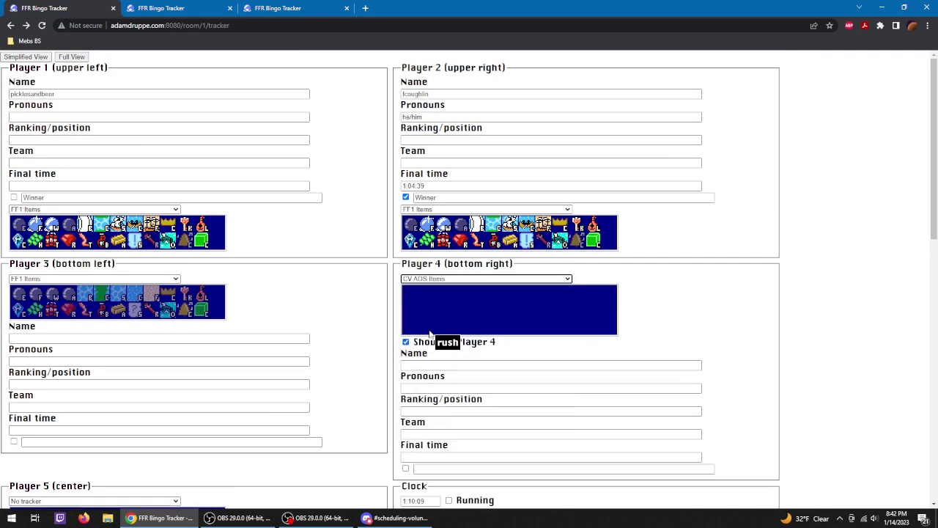
left_click(103, 280)
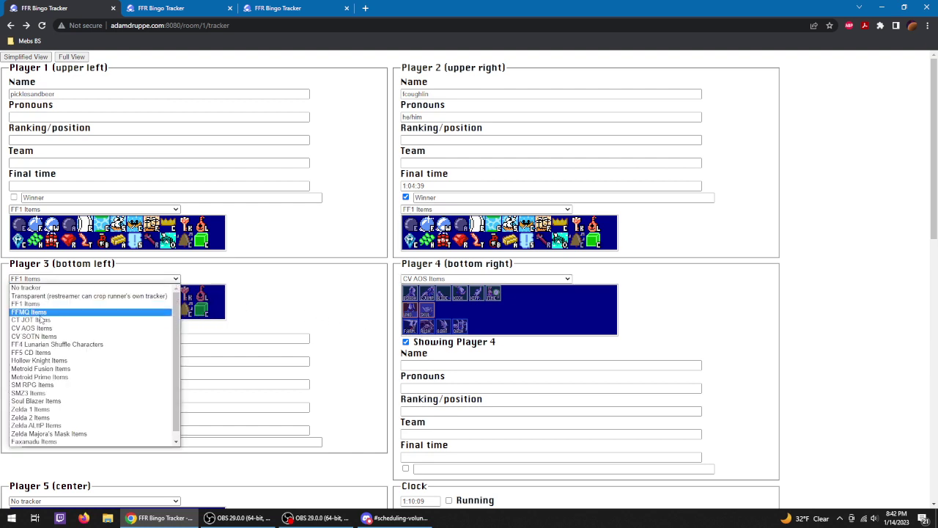
left_click(42, 320)
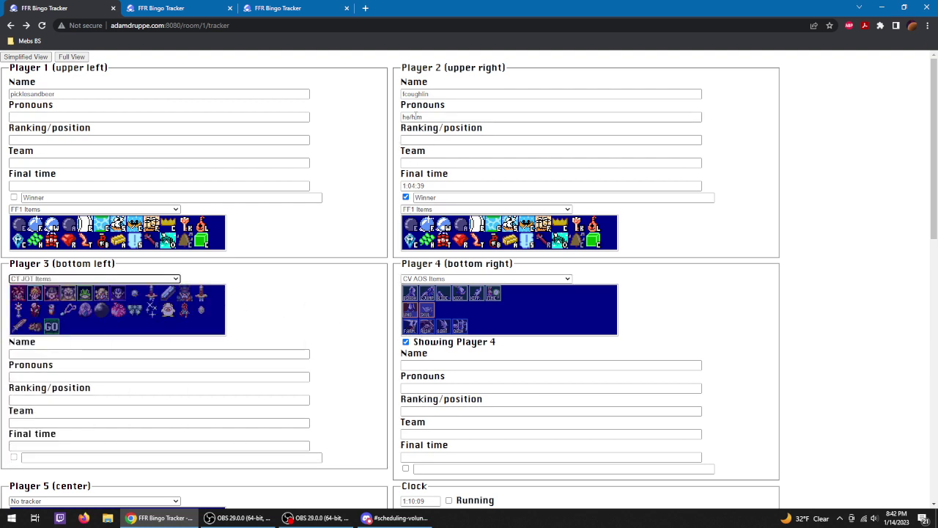
left_click(432, 210)
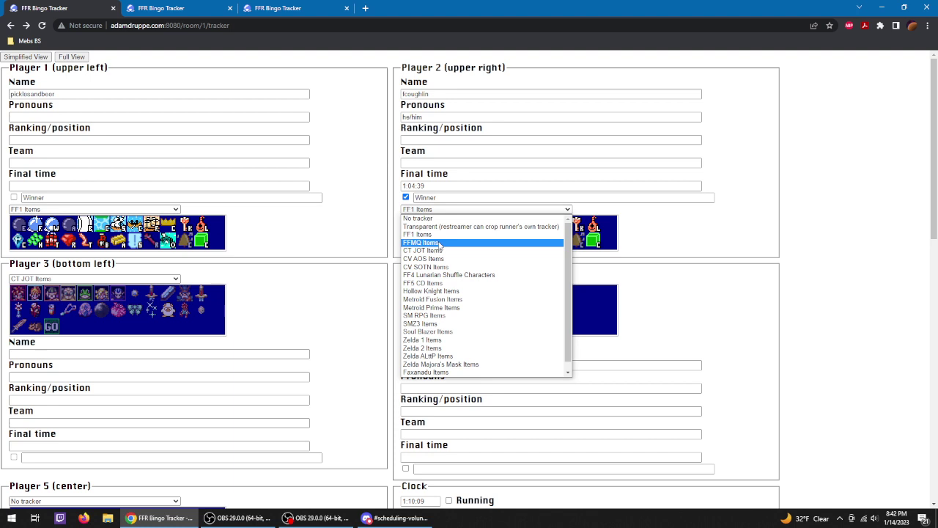
left_click(440, 243)
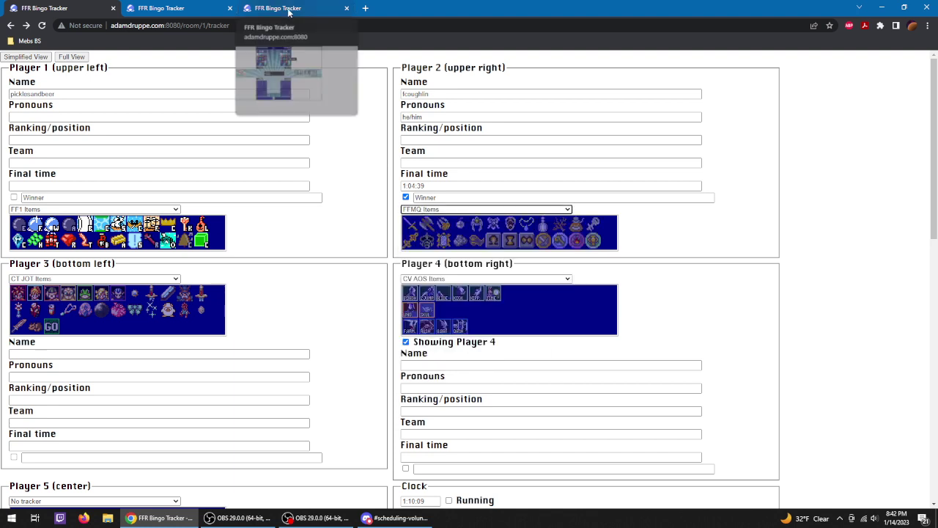
left_click(297, 8)
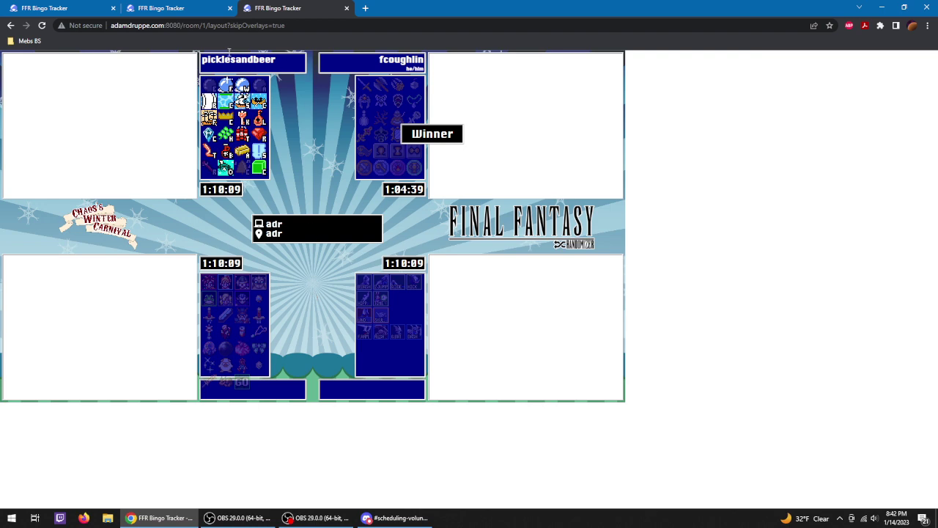
left_click(155, 9)
left_click(92, 11)
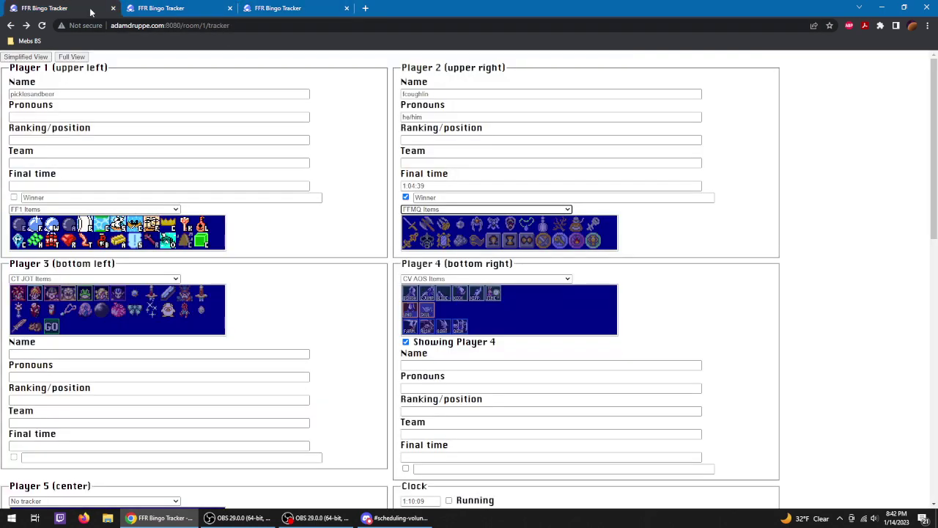
Set the item trackers of Players 2, 4 and 3 to FF1 Items.
left_click(414, 213)
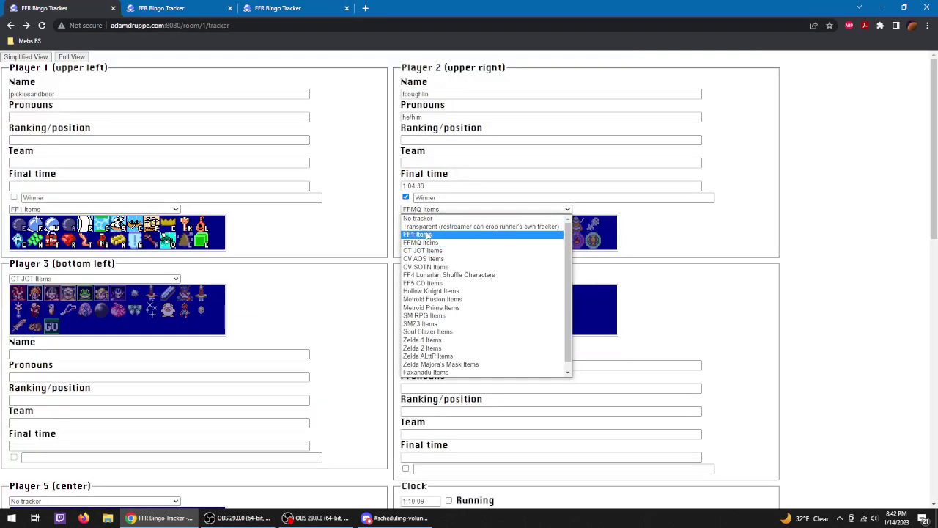
left_click(418, 233)
left_click(429, 279)
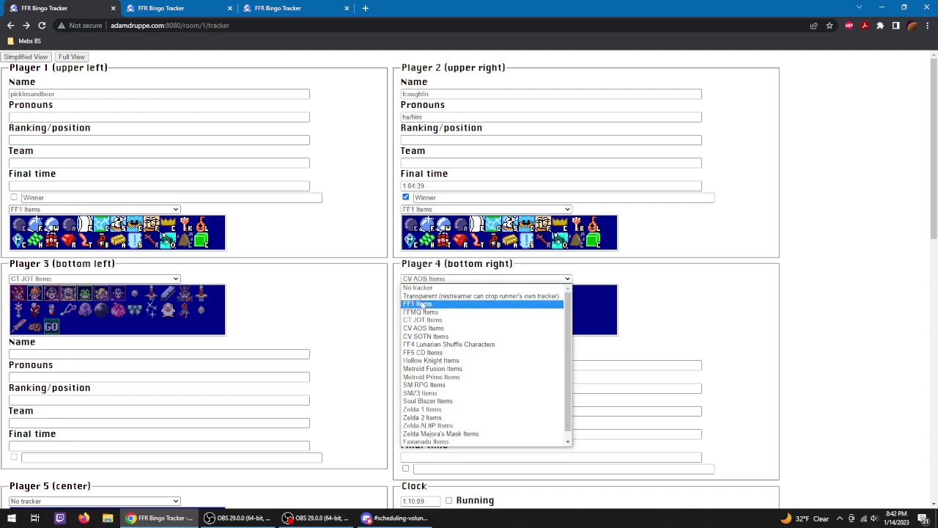
left_click(418, 304)
left_click(68, 278)
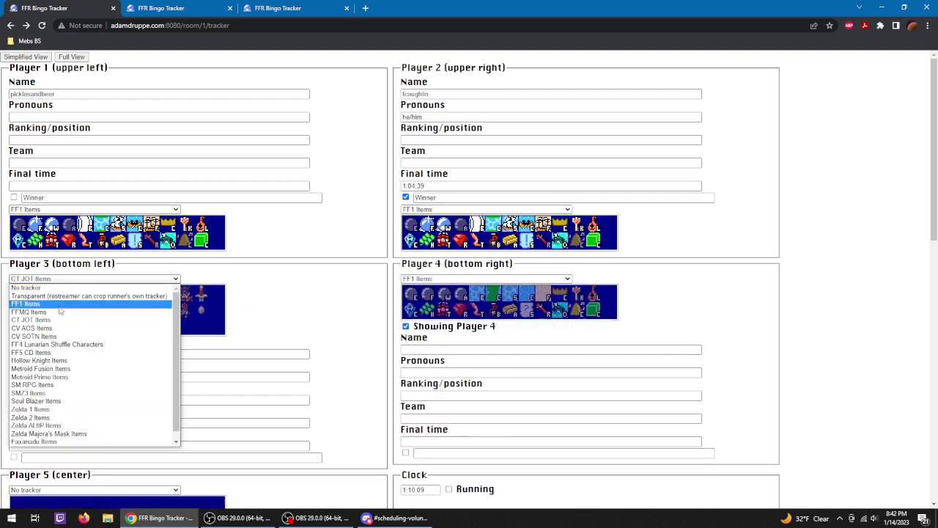
left_click(61, 304)
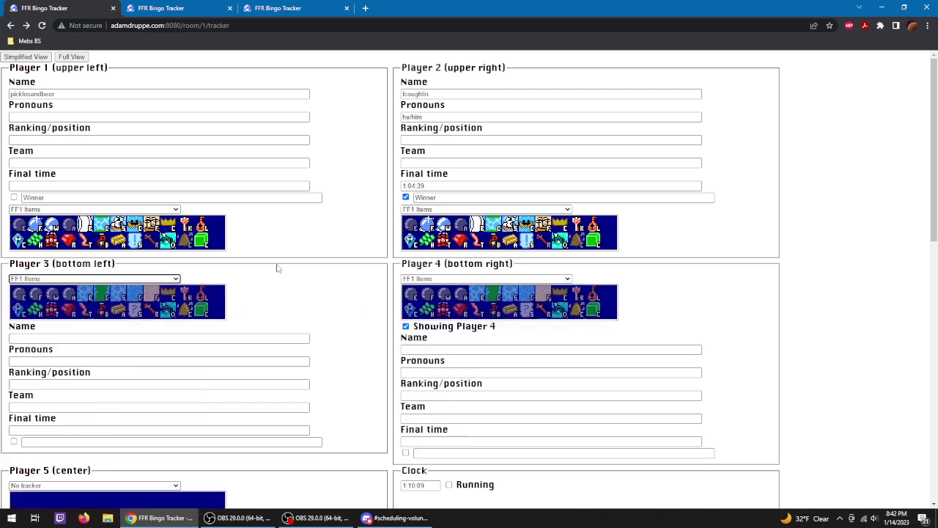
Unmark Player 2 as Winner, clear that player's final time, and check the room 1 layout page.
left_click(405, 198)
key("shift+Tab")
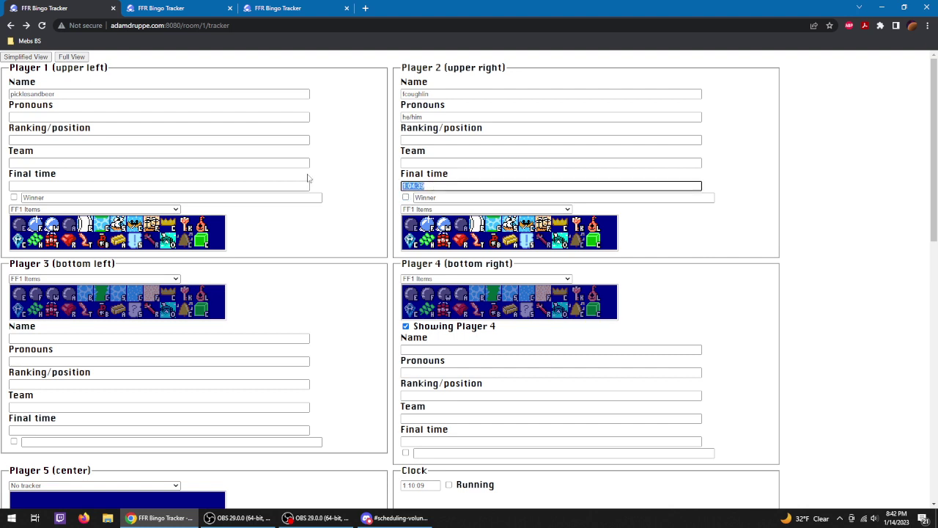
key("BackSpace")
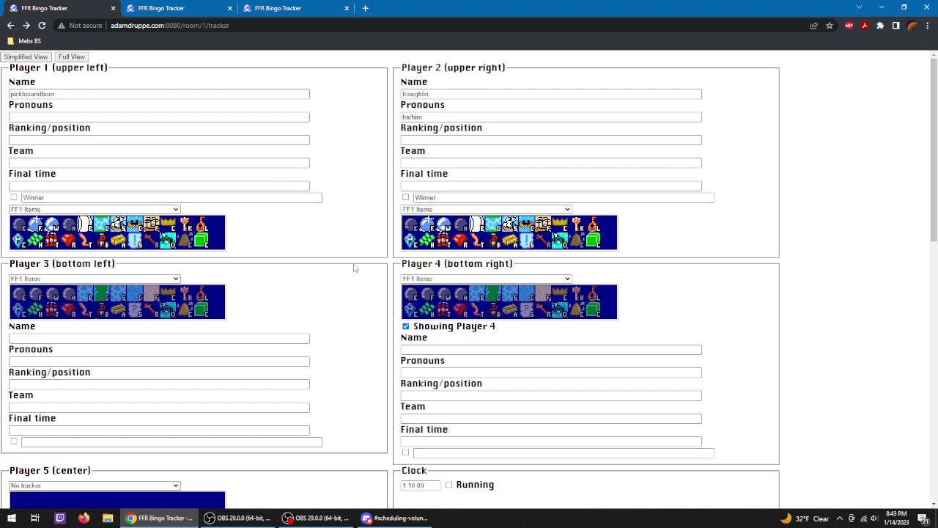
left_click(274, 11)
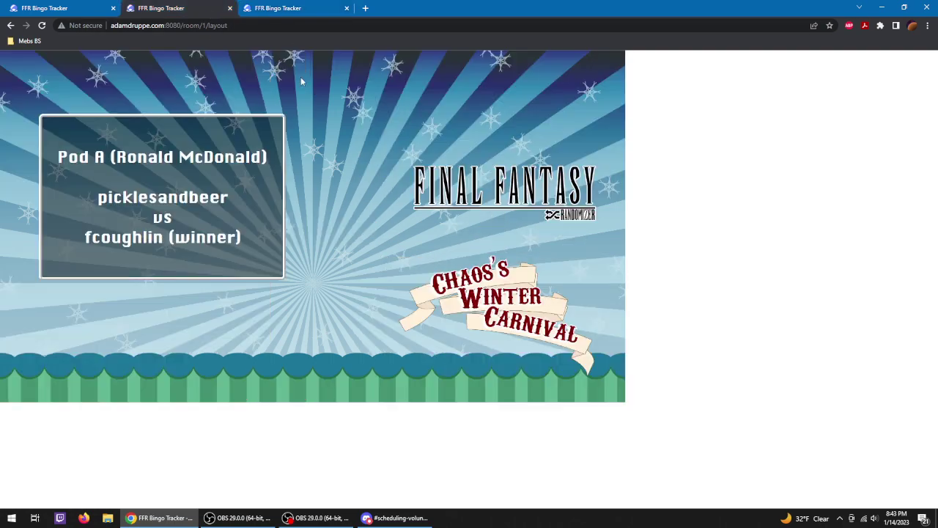
In Restreamer Setup on the tracker page, choose the 2p layout with FFR Winter Tournament 2023 as style theme and logo.
left_click(63, 8)
scroll(313, 197, "down", 5)
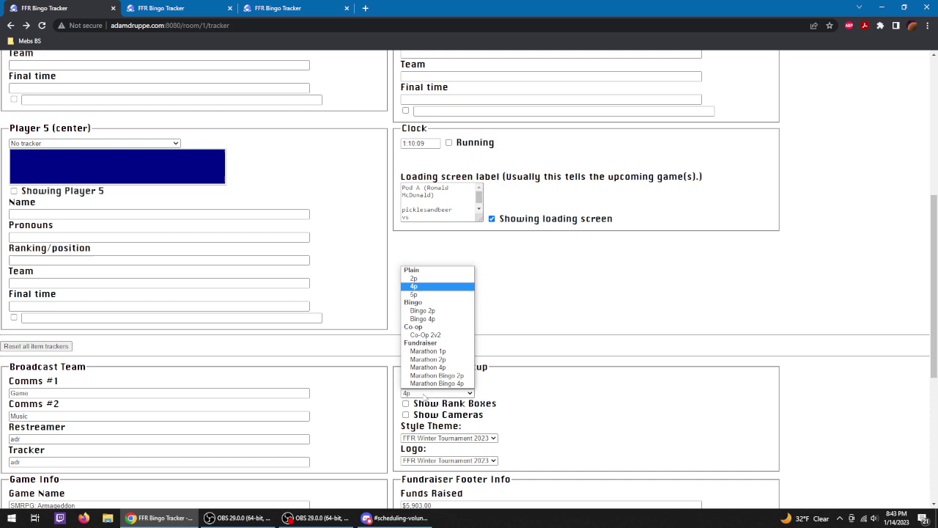
left_click(422, 279)
left_click(484, 439)
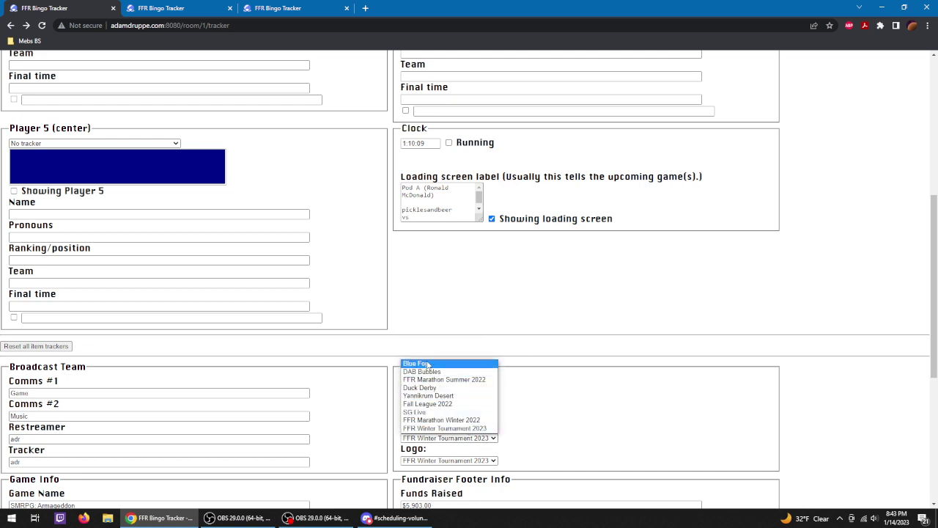
left_click(439, 429)
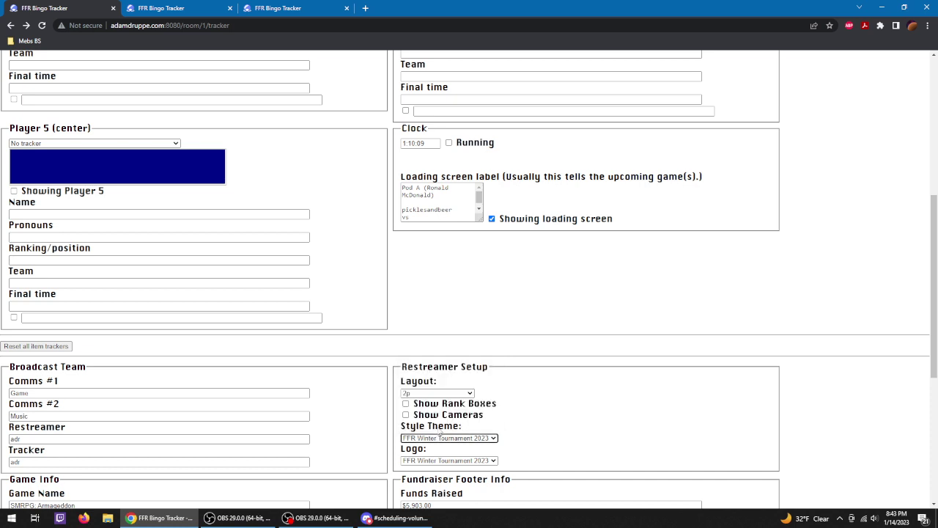
left_click(463, 460)
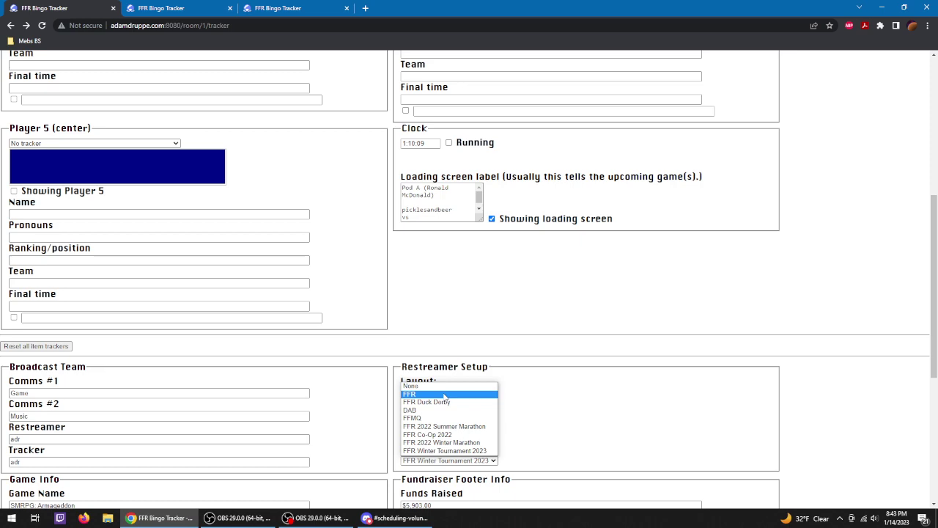
left_click(471, 451)
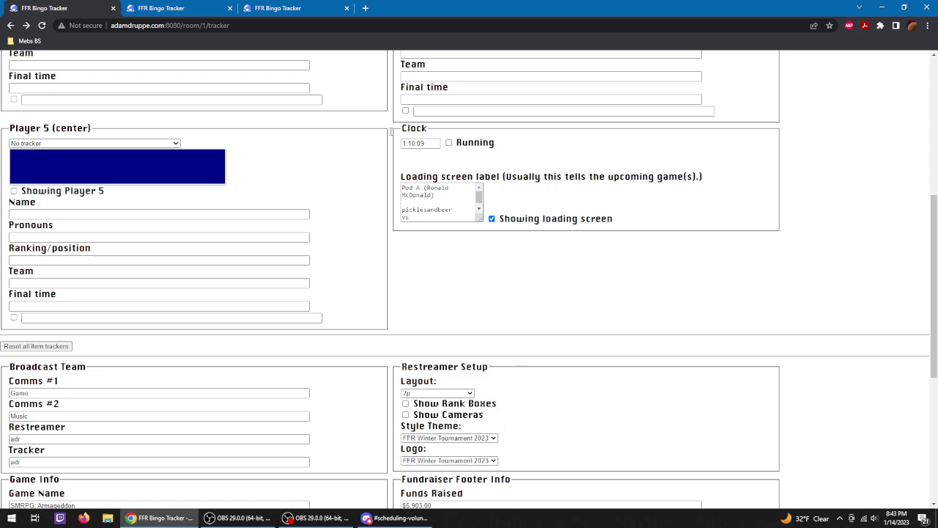
Copy the address of the skipOverlays layout page and switch to the OBS window with the Temp profile.
left_click(310, 7)
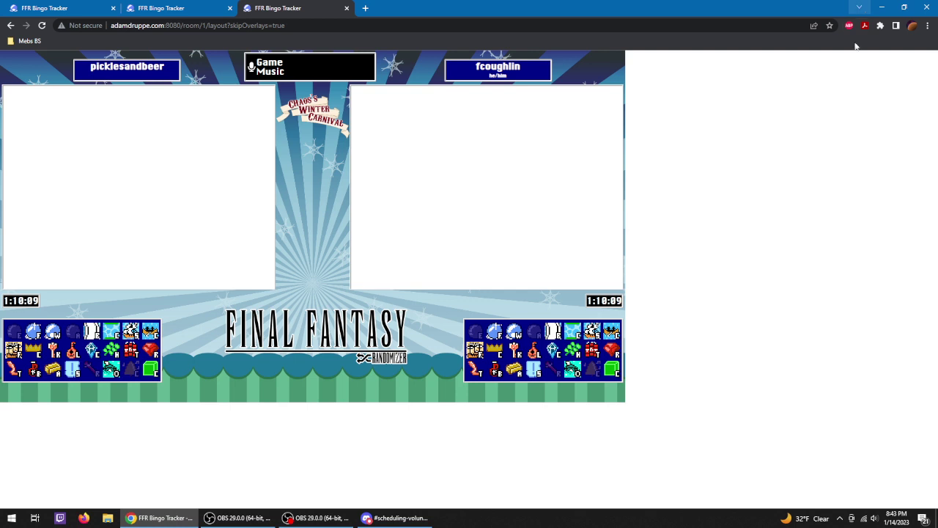
left_click(207, 26)
key("ctrl+c")
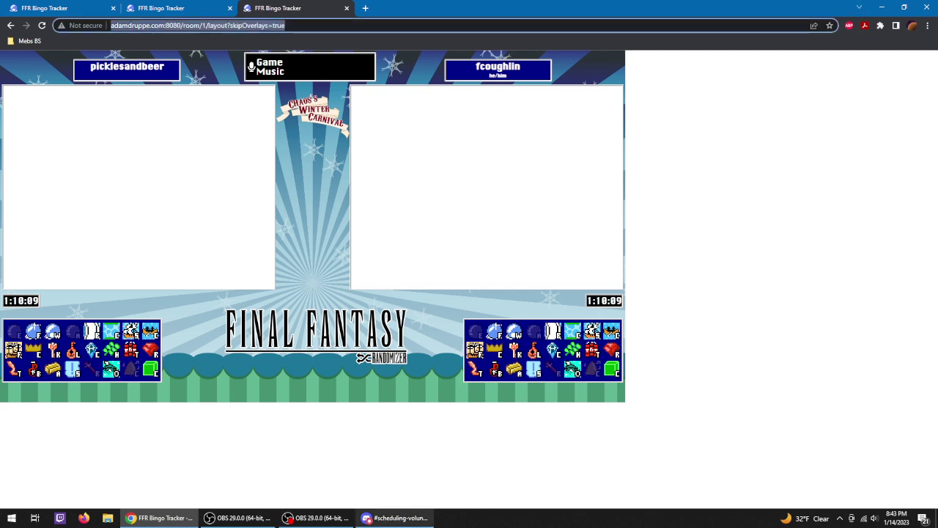
mouse_move(240, 522)
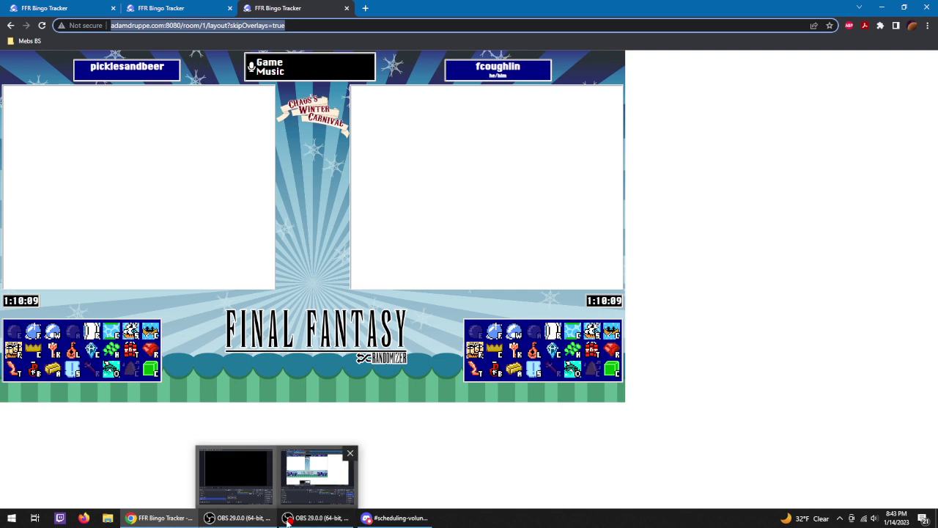
left_click(240, 520)
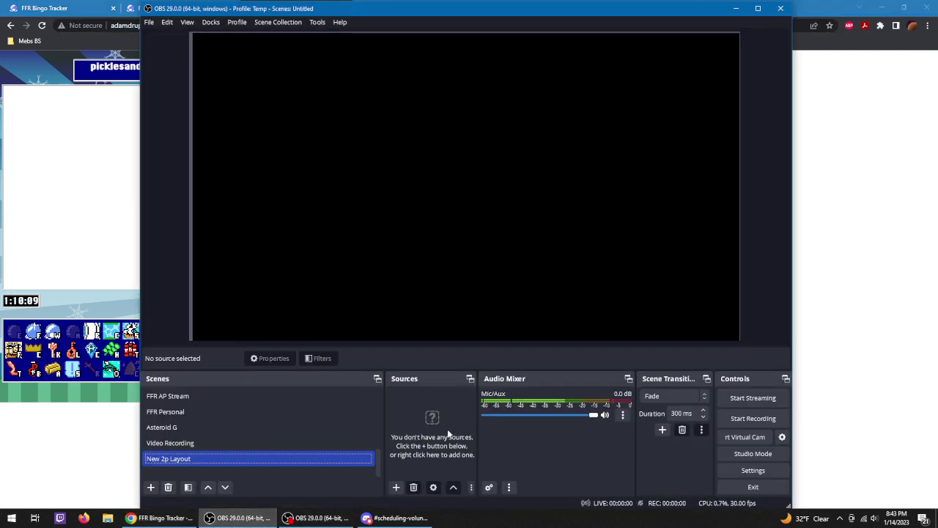
Add a new Browser source named ADR Layout New to the New 2p Layout scene.
left_click(396, 488)
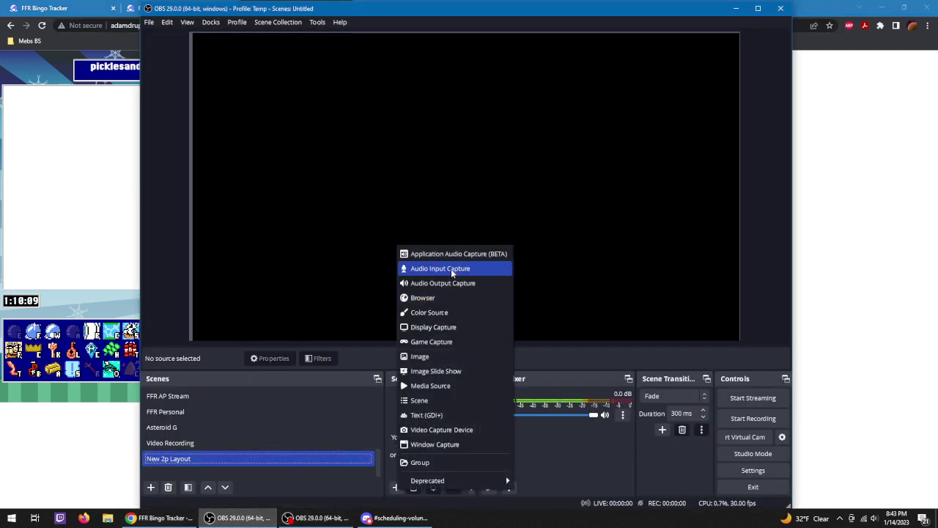
left_click(422, 298)
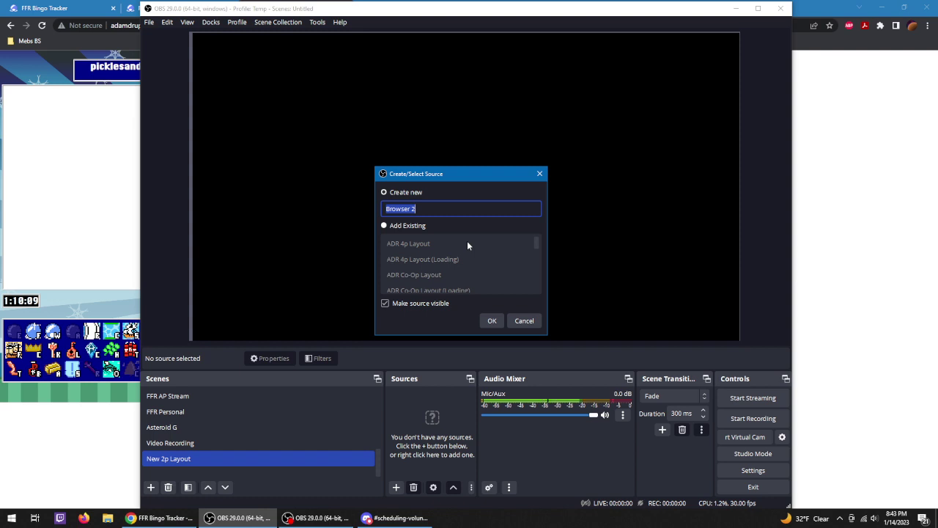
type("ADR LA")
key("BackSpace")
type("ayout New2")
key("BackSpace")
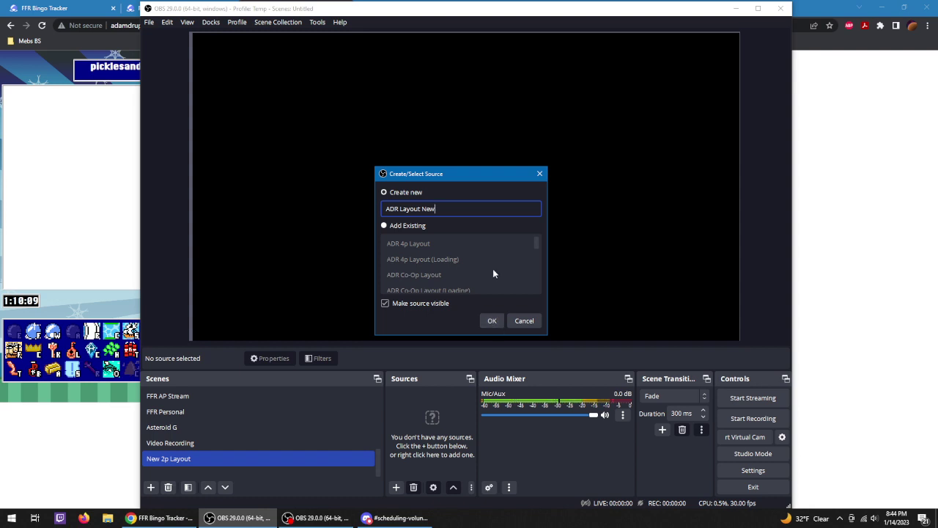
left_click(492, 321)
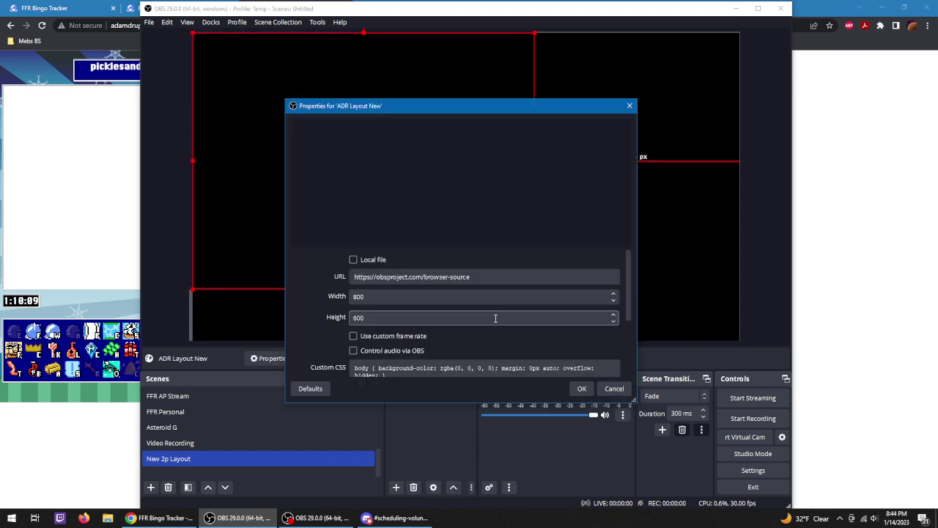
Set the ADR Layout New source to 1280 by 720 with the copied skipOverlays layout address as its URL.
double_click(391, 296)
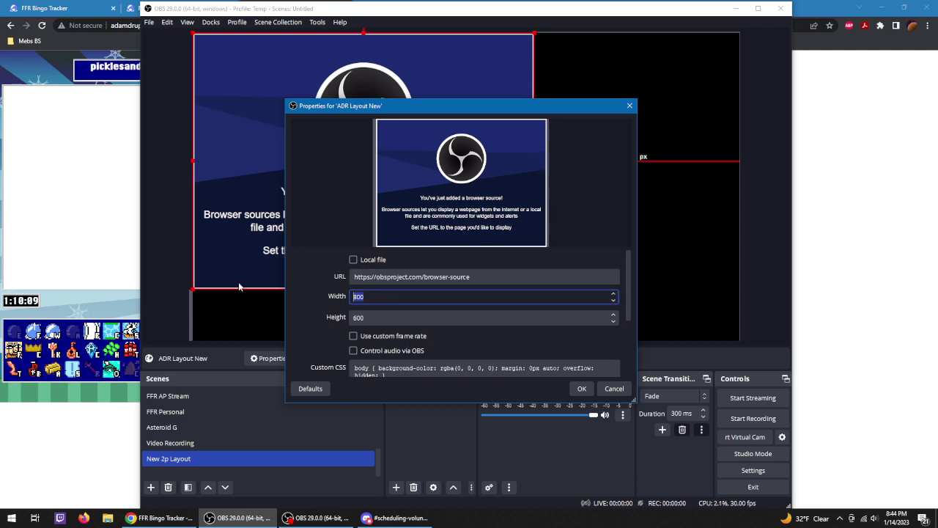
type("12")
key("Tab")
type("71")
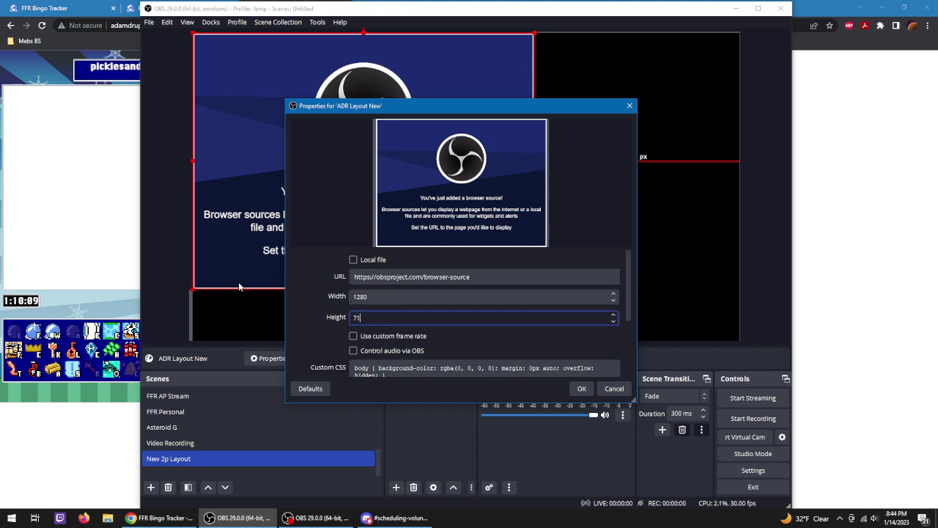
type("0")
triple_click(425, 279)
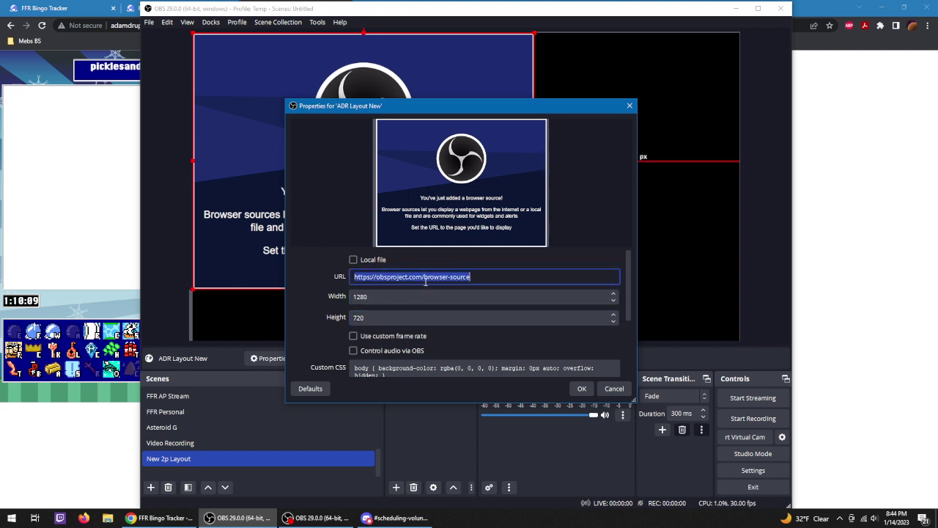
key("ctrl+v")
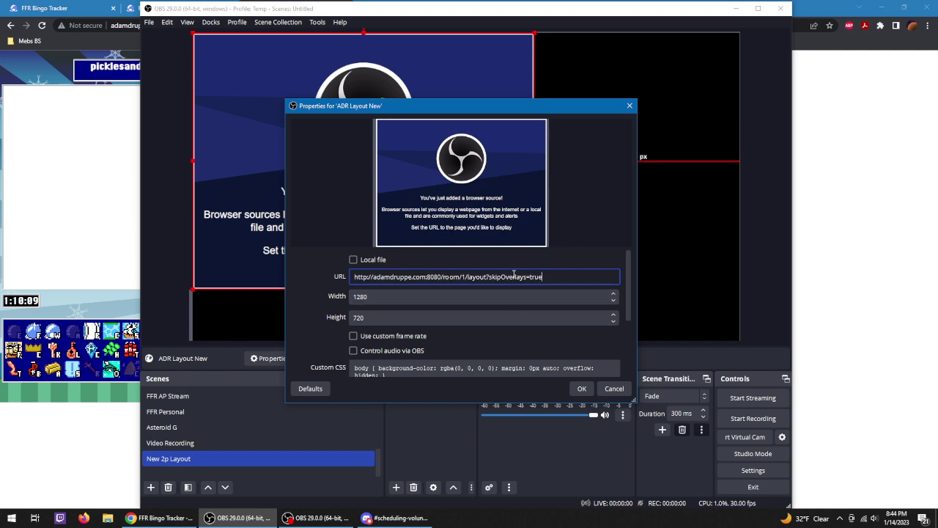
left_click(588, 392)
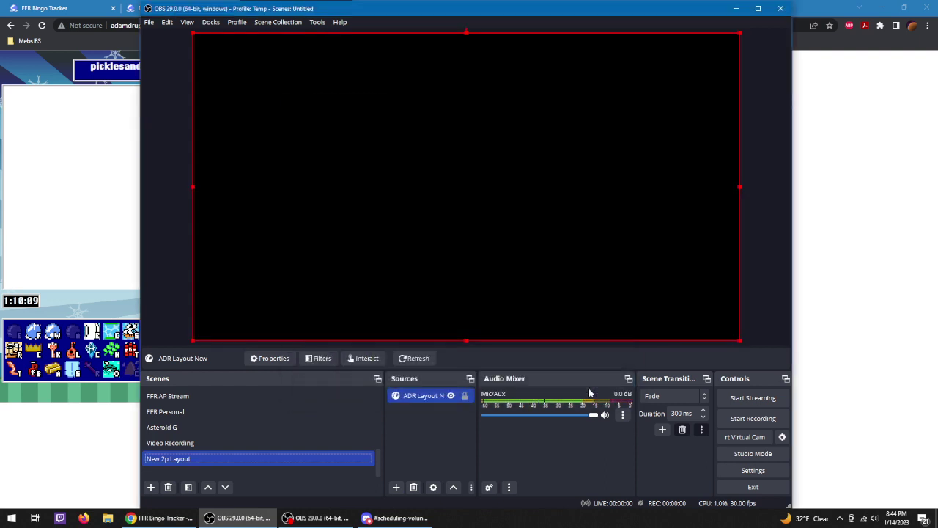
Review the properties of ADR Layout New without changing them, and remove the source from the scene.
left_click(426, 399)
right_click(426, 398)
left_click(438, 396)
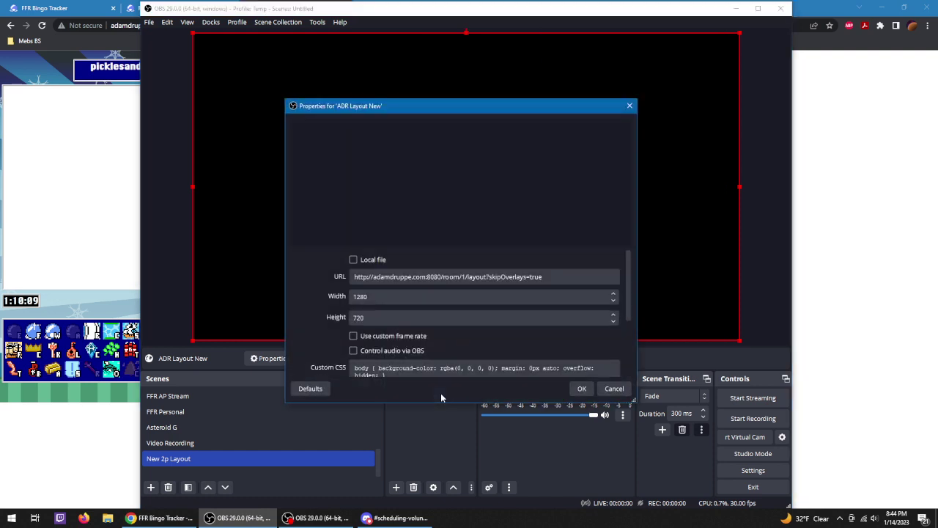
left_click(613, 389)
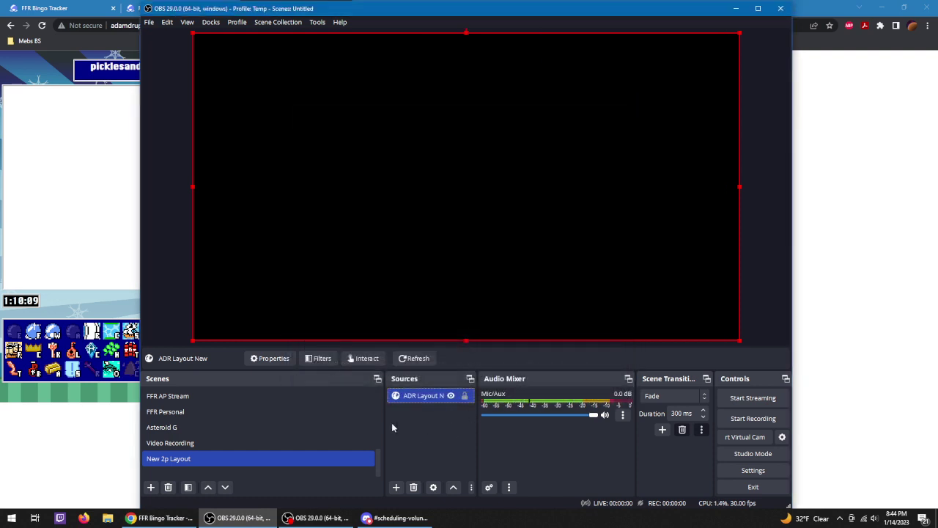
left_click(413, 487)
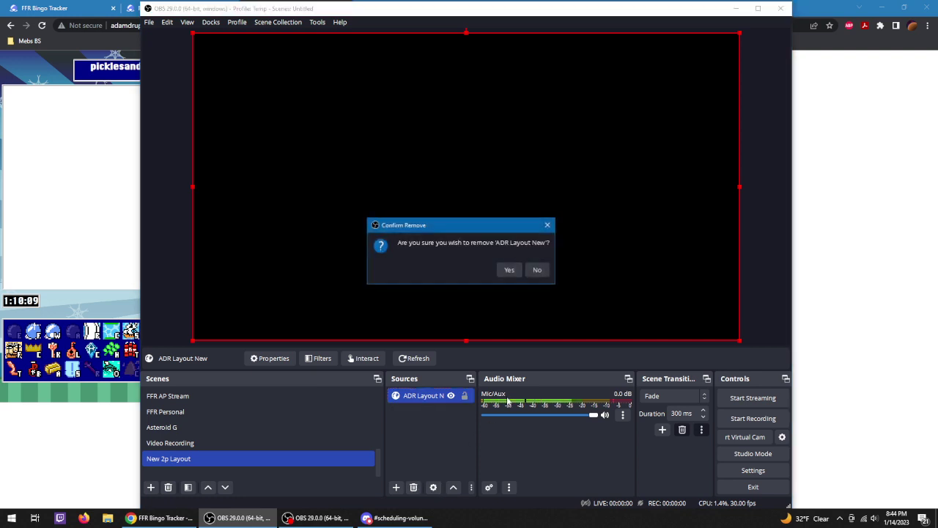
left_click(514, 271)
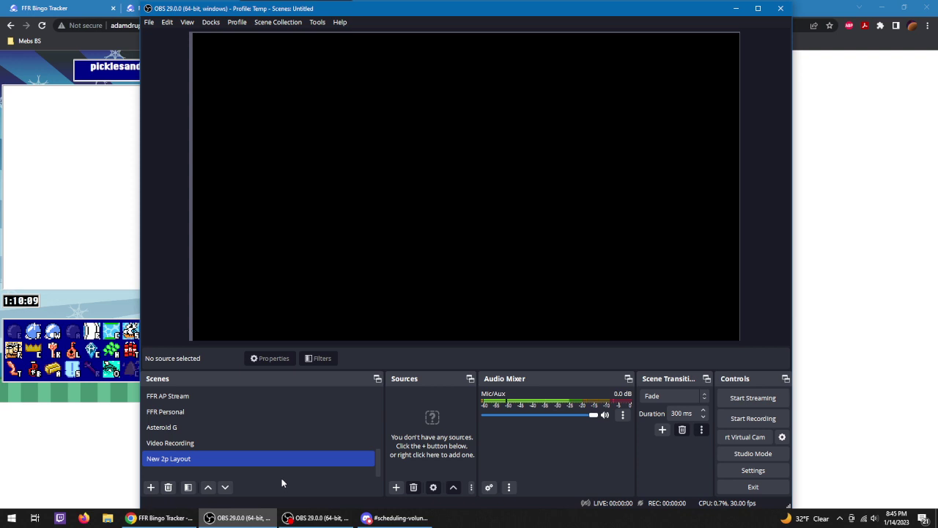
Add the existing Browser source ADR Co-Op Layout (Loading) to the New 2p Layout scene.
left_click(396, 487)
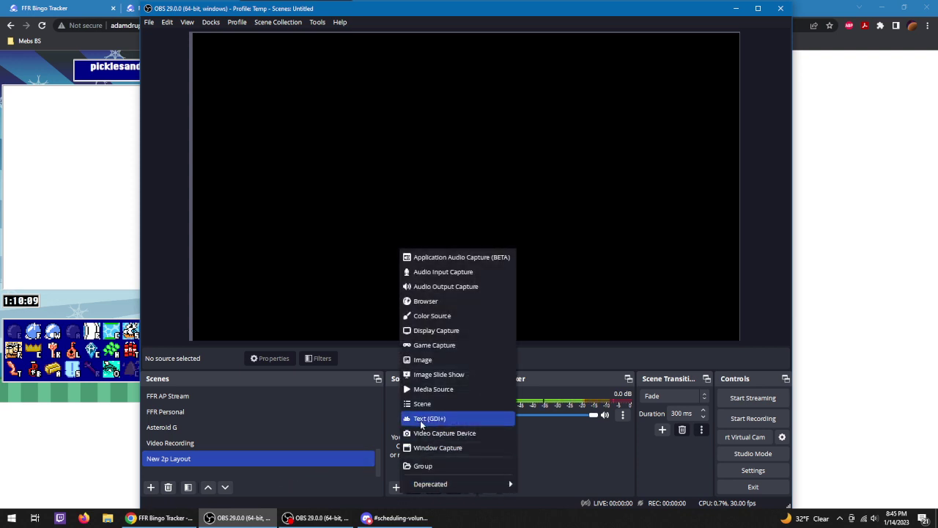
left_click(437, 302)
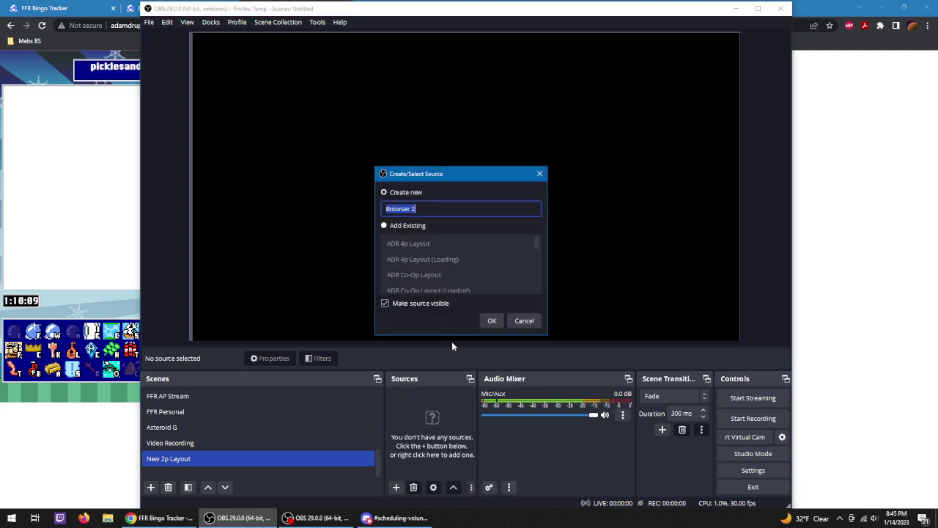
left_click(403, 227)
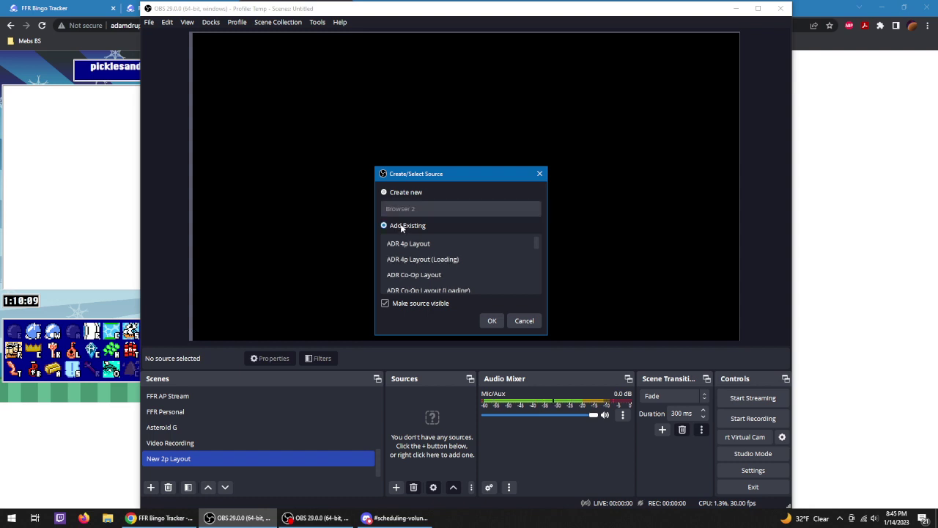
left_click(426, 258)
scroll(426, 257, "down", 5)
scroll(426, 260, "up", 5)
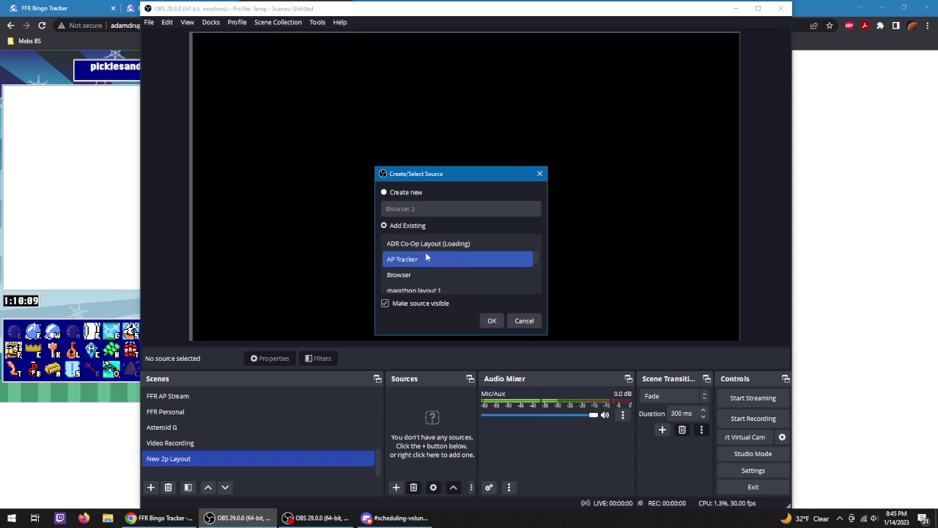
left_click(425, 290)
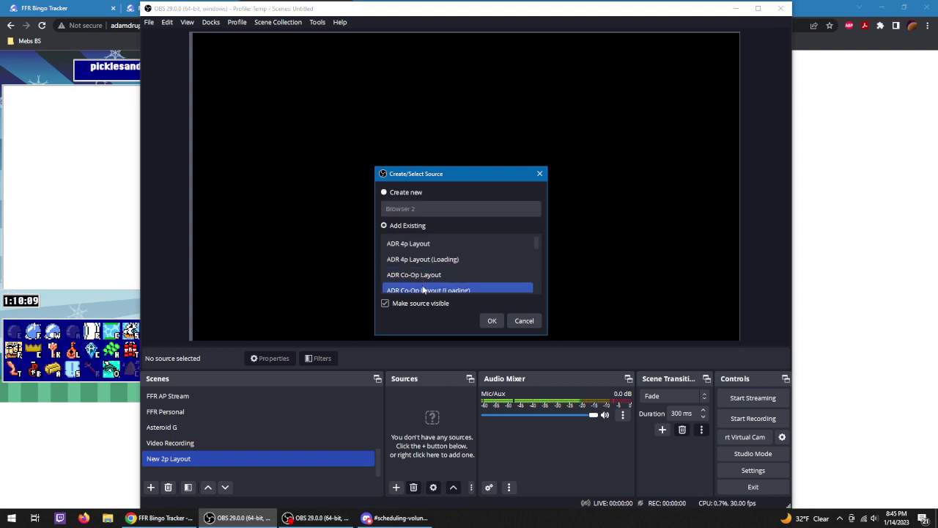
left_click(489, 320)
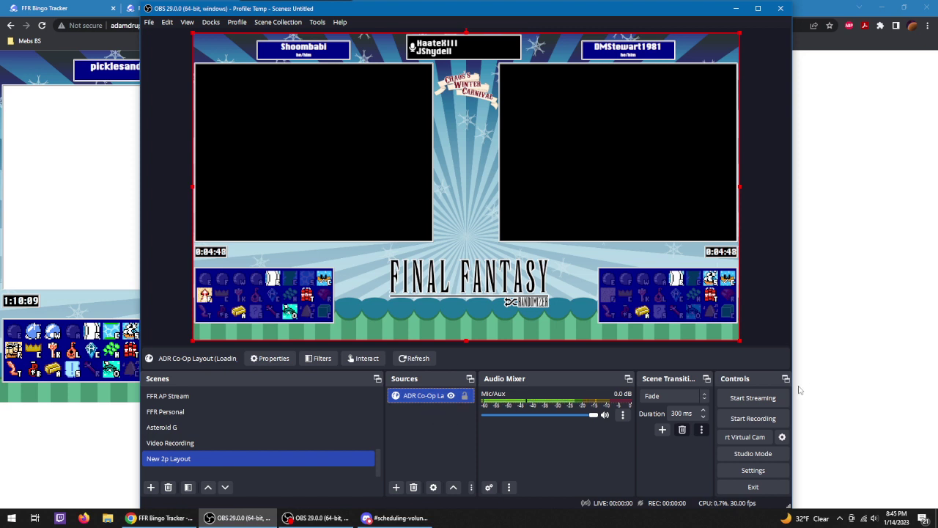
Add the existing Browser source ADR Co-Op Layout to the New 2p Layout scene.
left_click(447, 447)
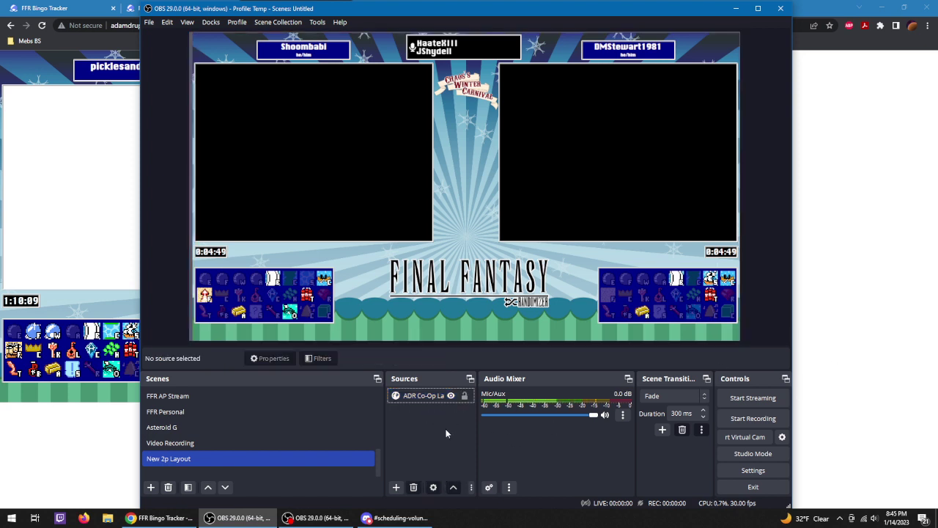
left_click(396, 488)
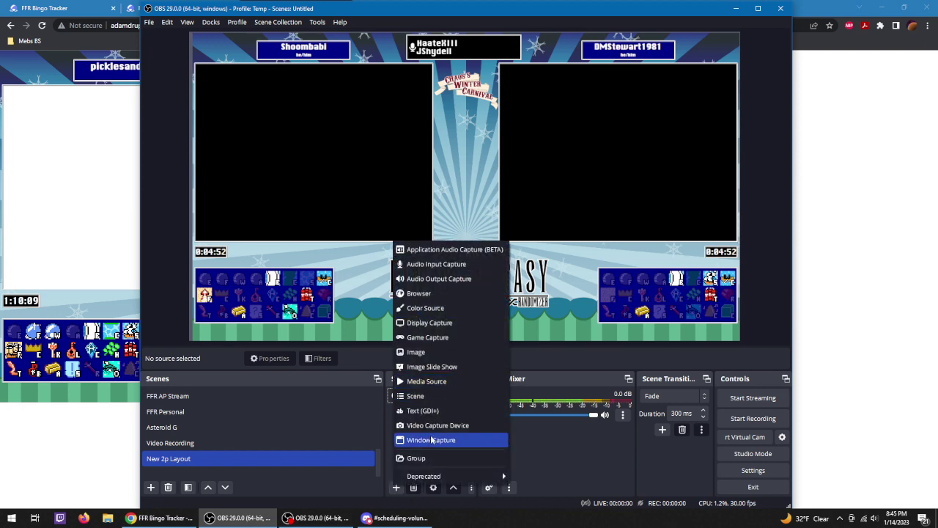
left_click(421, 293)
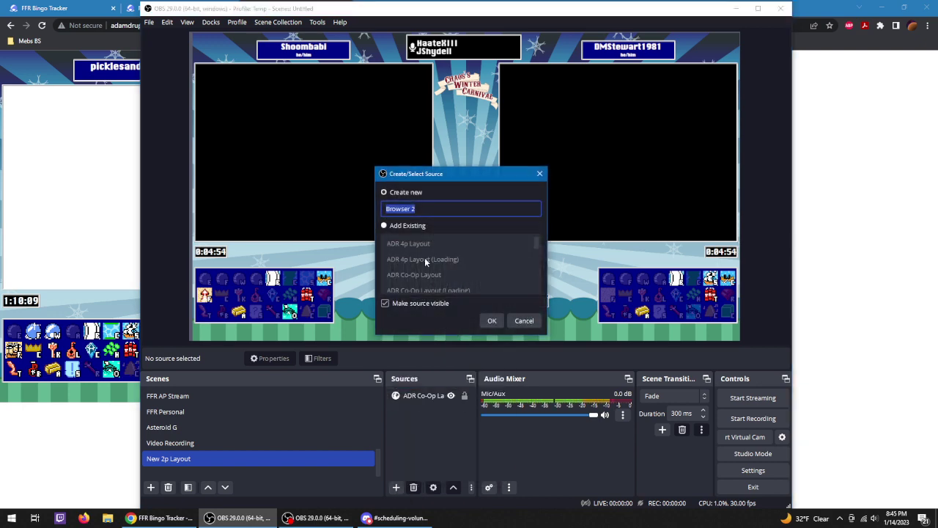
left_click(408, 226)
left_click(462, 260)
scroll(462, 265, "down", 1)
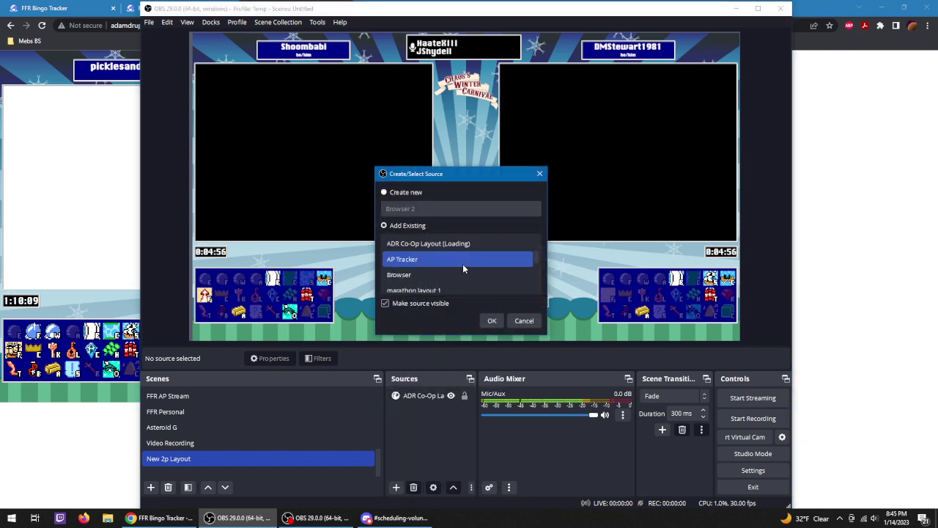
left_click(454, 244)
scroll(454, 245, "up", 1)
left_click(440, 274)
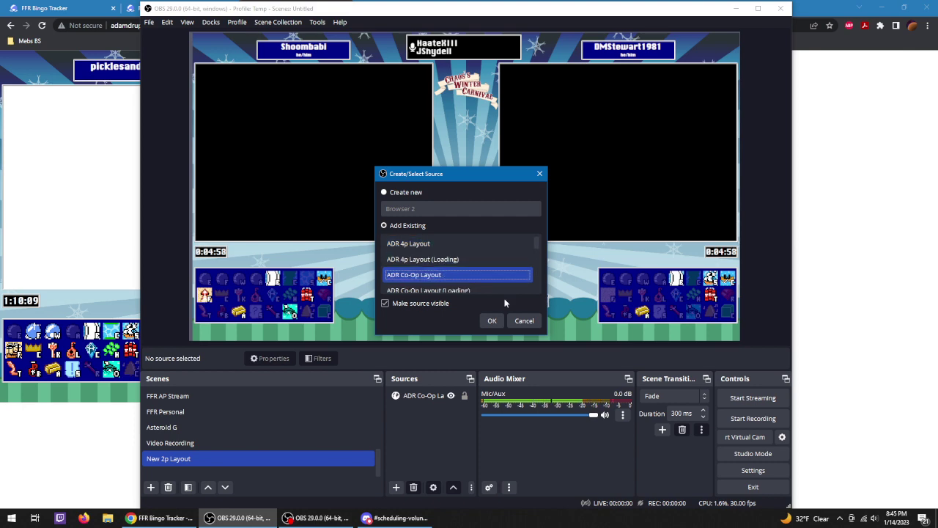
left_click(494, 323)
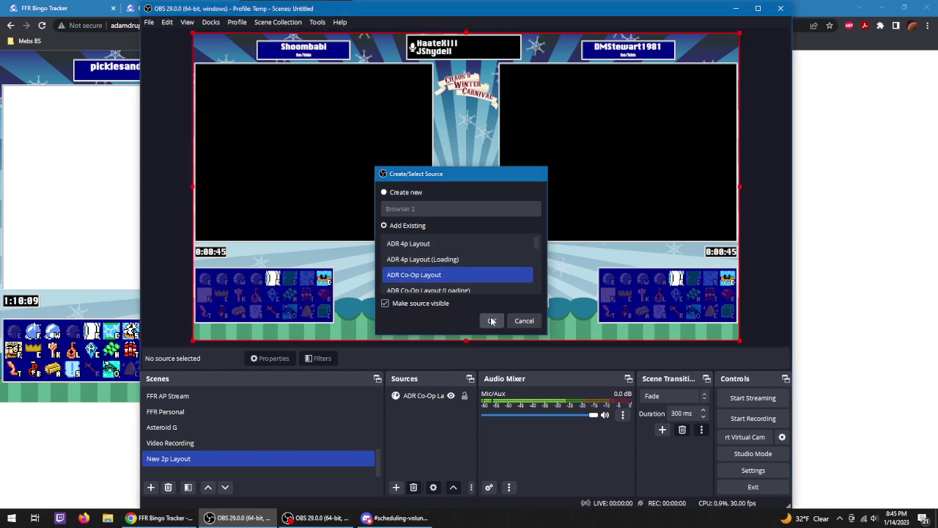
Review the properties of the ADR Co-Op Layout and ADR Co-Op Layout (Loading) sources without changing them.
right_click(433, 399)
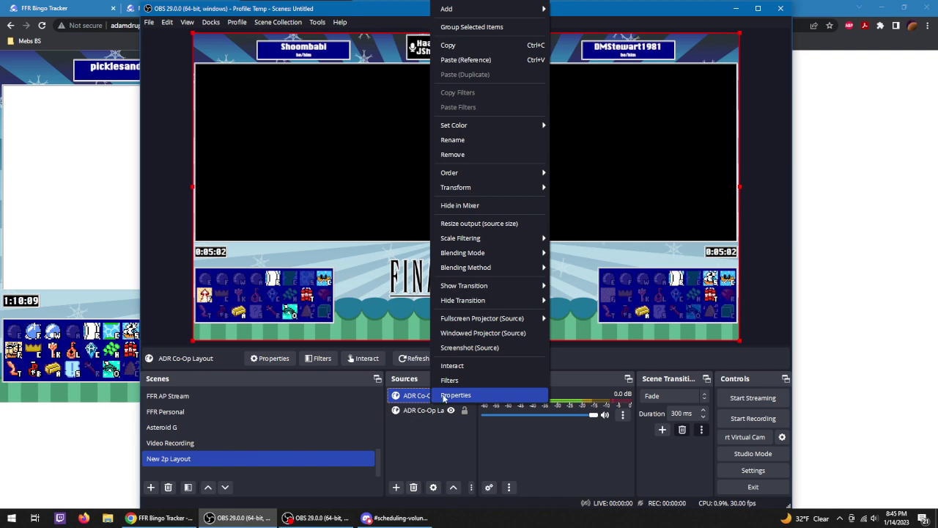
left_click(448, 392)
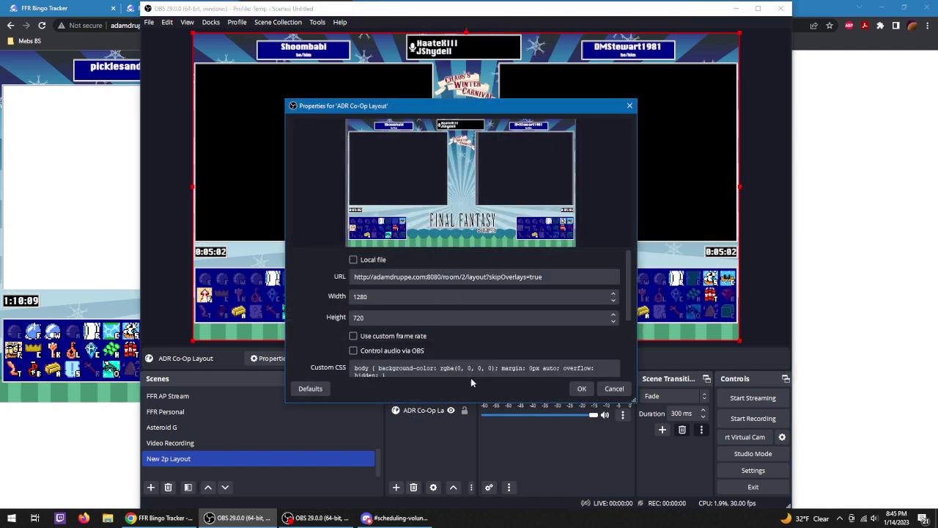
left_click(614, 389)
right_click(434, 411)
left_click(546, 339)
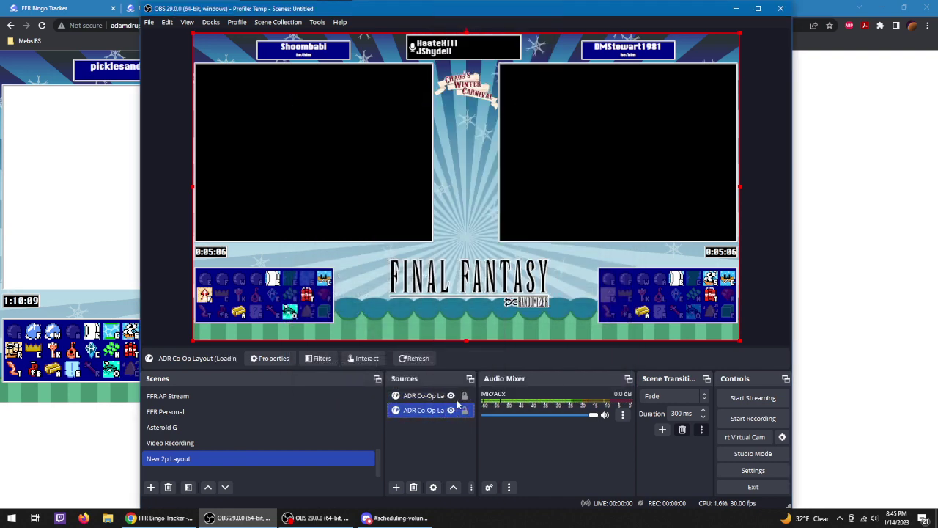
left_click(614, 388)
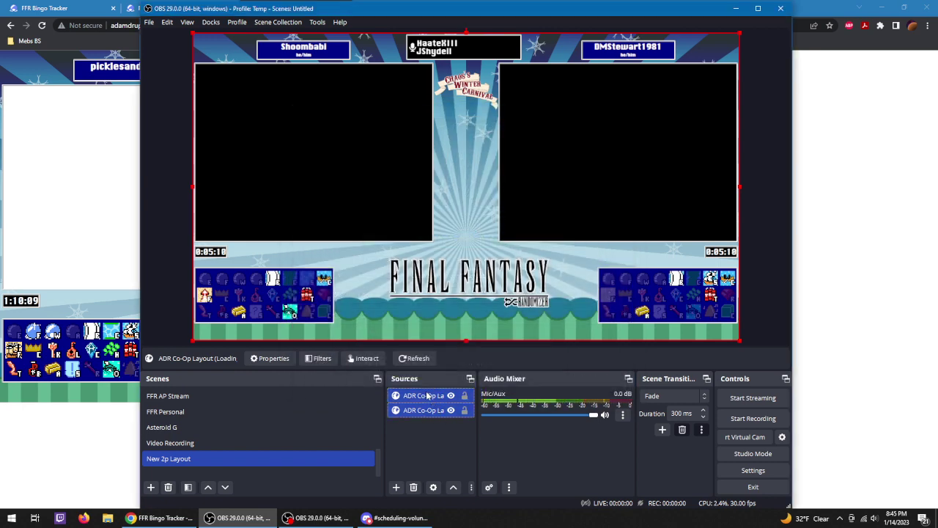
Place ADR Co-Op Layout (Loading) above ADR Co-Op Layout in the source order and lock both sources.
left_click(422, 396)
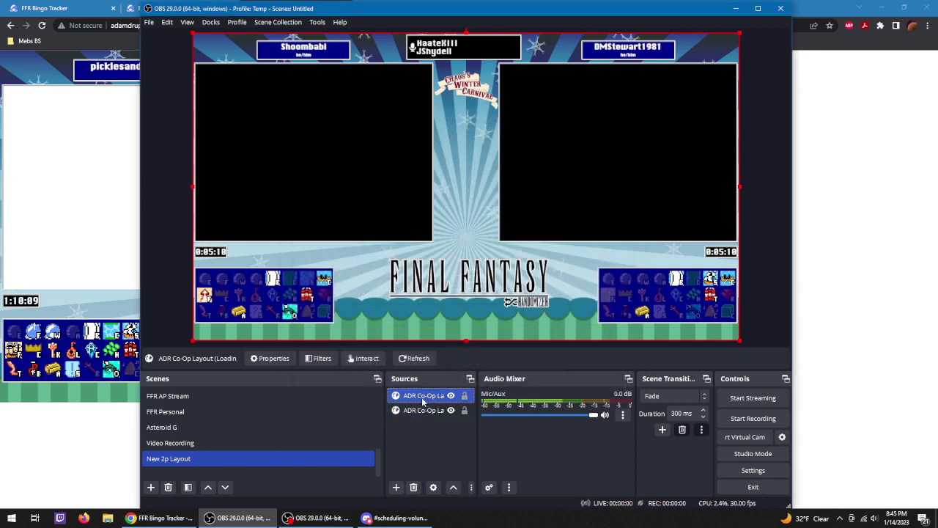
left_click(464, 396)
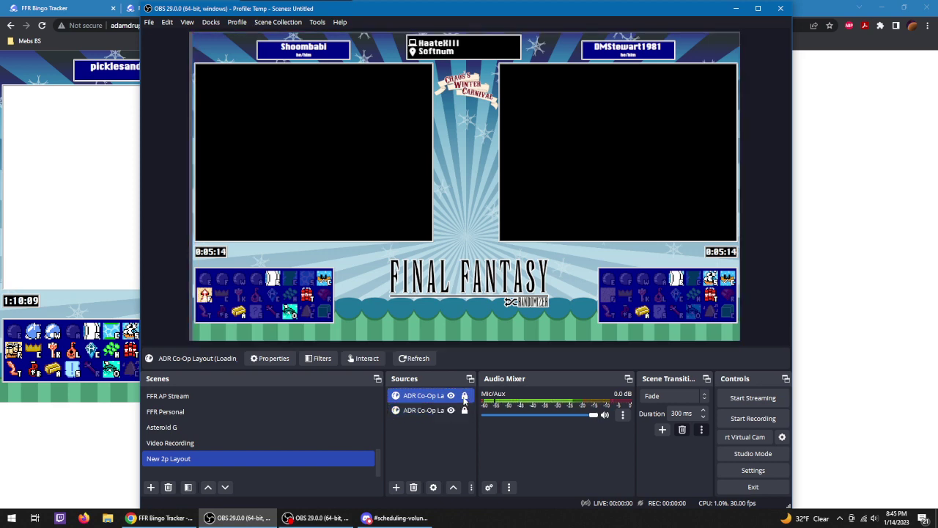
Examine how the ADR Co-Op layout sources are ordered and shown in the FFR 2p Stream and FFR 3p Stream scenes.
scroll(283, 440, "up", 5)
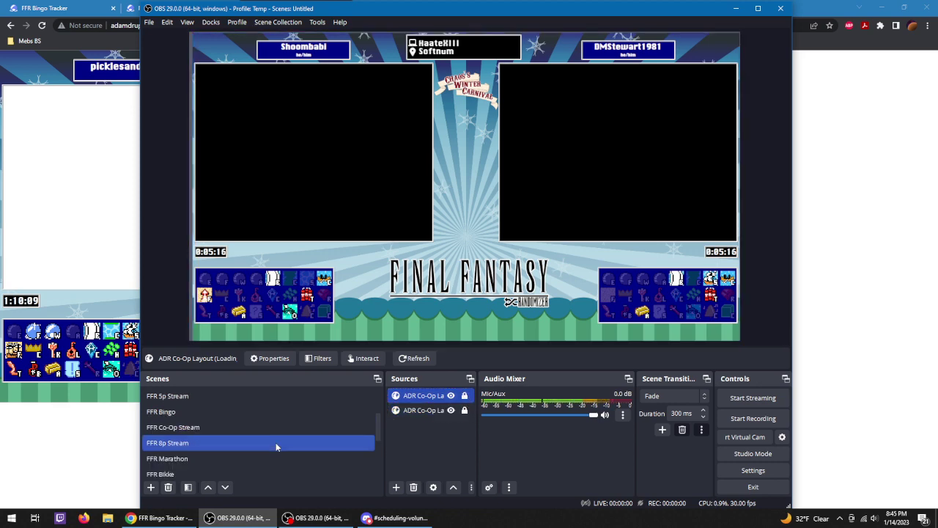
left_click(241, 411)
left_click(421, 410)
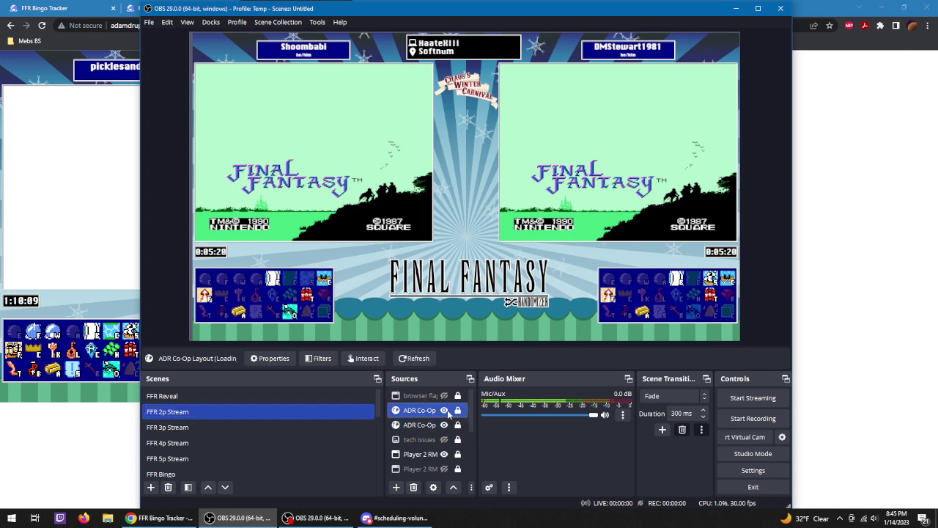
left_click(422, 425, "ctrl")
left_click(444, 426)
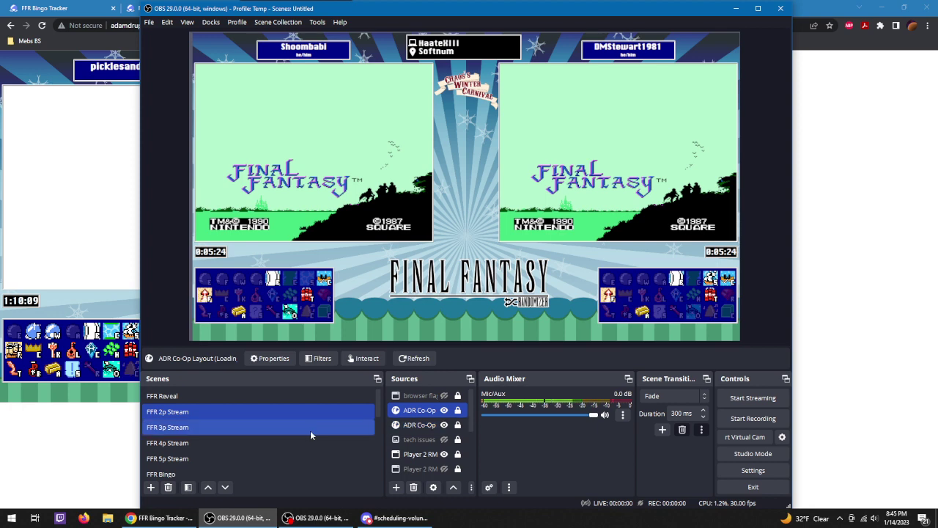
left_click(310, 428)
left_click(444, 396)
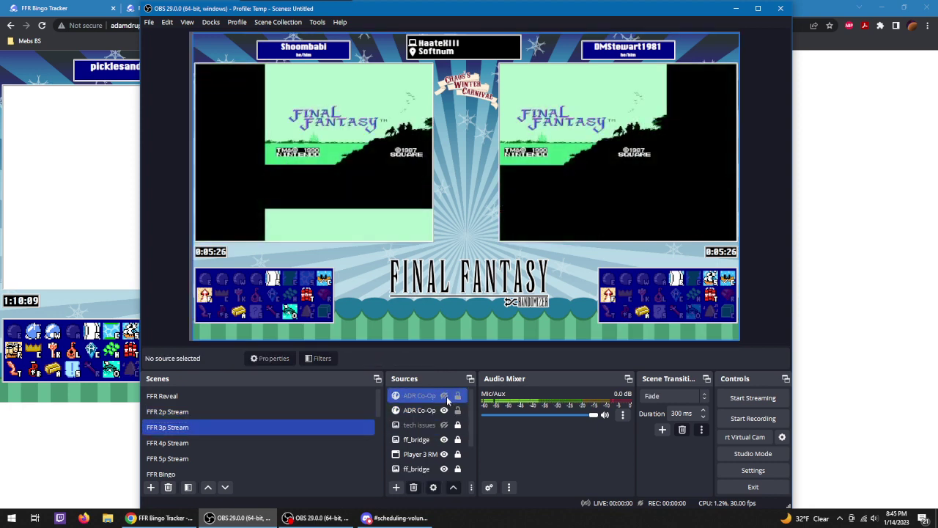
left_click(444, 396)
Return to the New 2p Layout scene and hide its ADR Co-Op Layout (Loading) source.
scroll(255, 431, "down", 3)
left_click(227, 443)
left_click(201, 458)
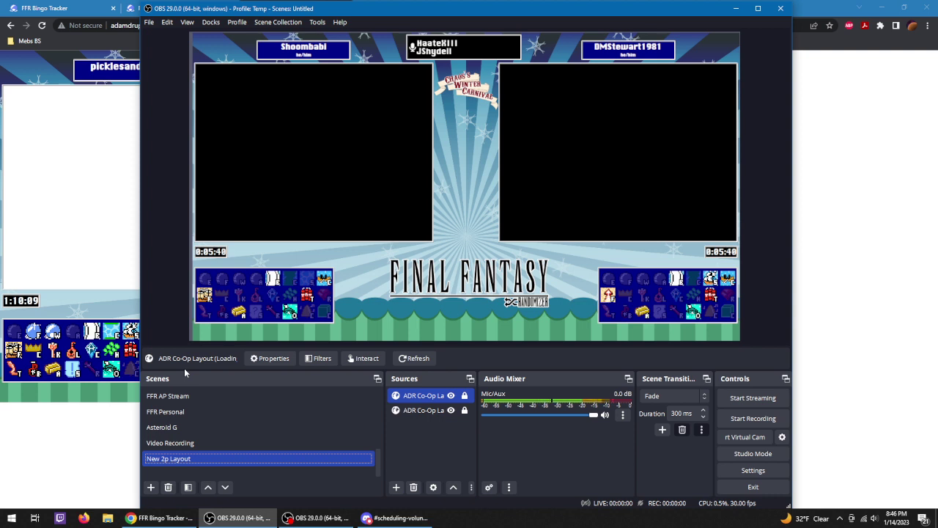
left_click(450, 395)
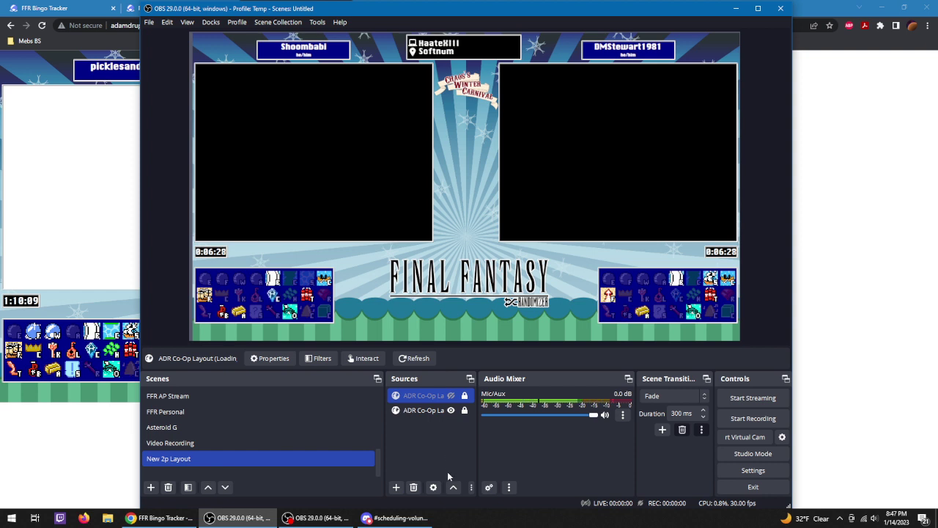
Launch Streamlink Twitch GUI and browse the followed streams and the games overview.
left_click(66, 519)
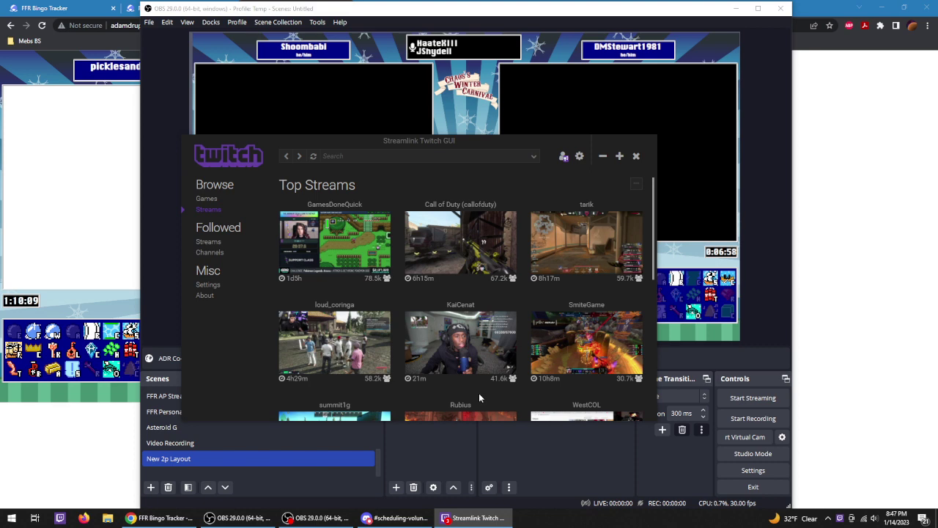
left_click(209, 242)
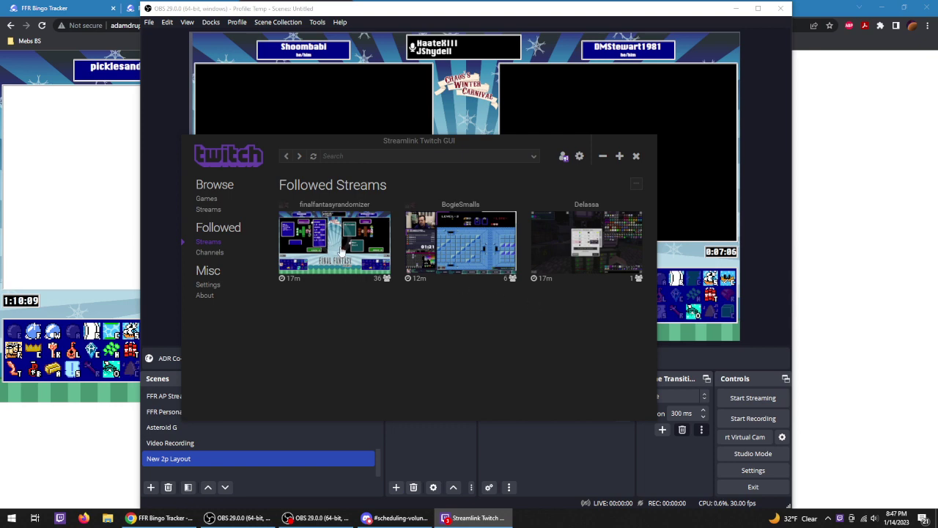
left_click(208, 199)
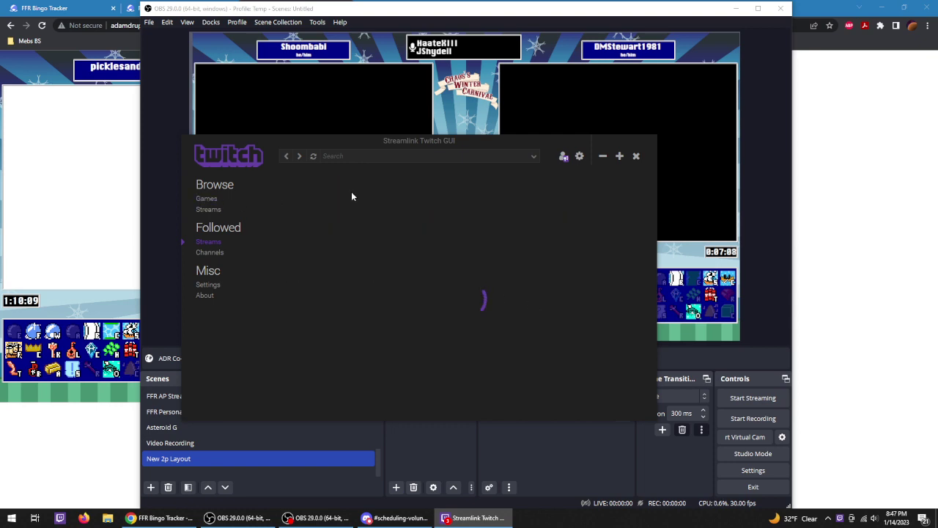
Search for the Twitch channel of the first player named on the race layout and open that channel's page.
left_click(356, 156)
type("budgemano")
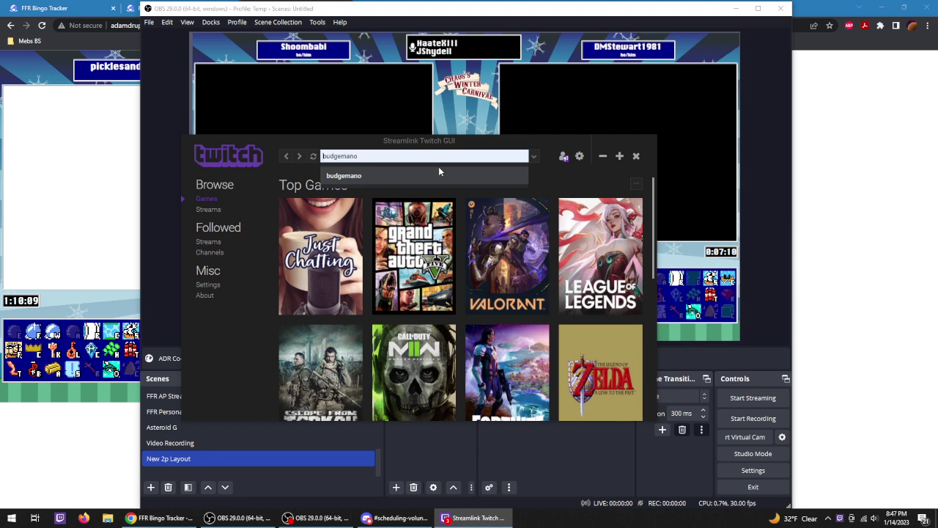
key("ctrl+a")
type("shmoob")
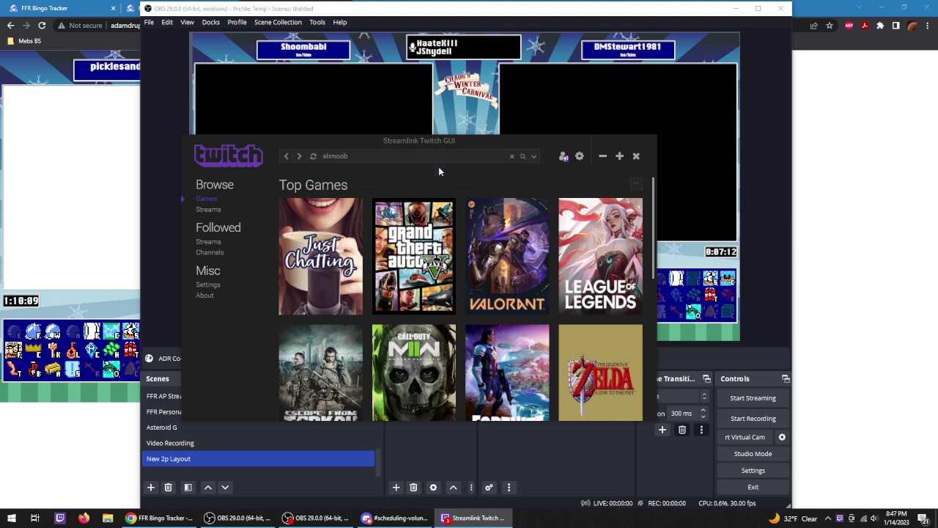
key("BackSpace")
key("BackSpace")
key("BackSpace")
type("oombabi")
key("Return")
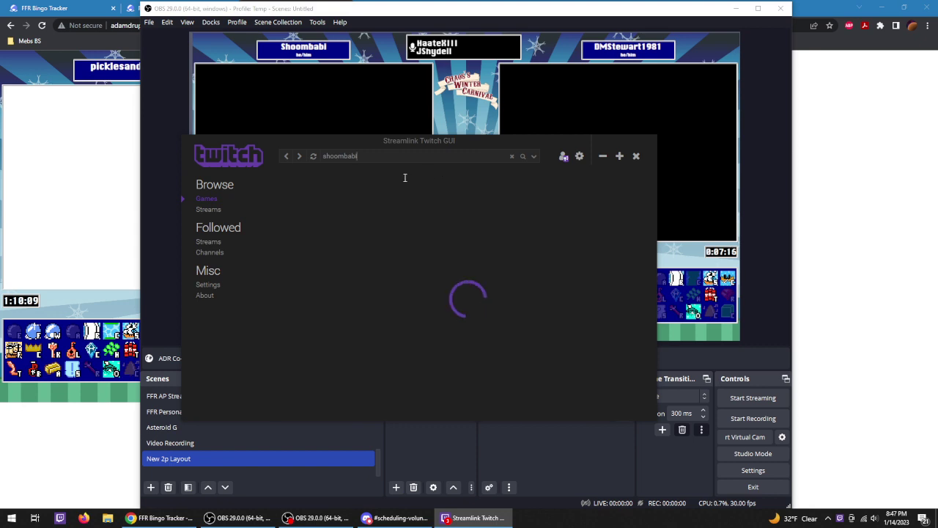
left_click(356, 226)
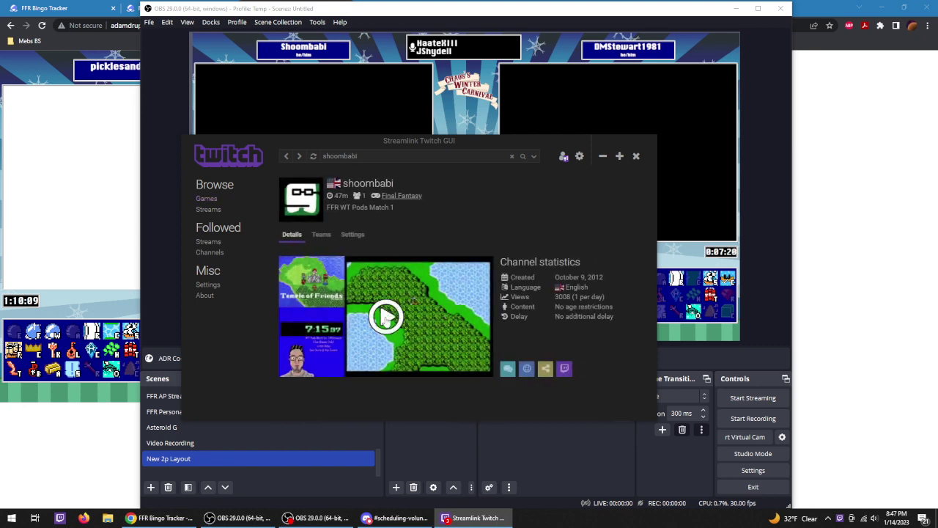
Play the channel's live stream in VLC unmuted at a low volume, and switch back to OBS.
left_click(409, 317)
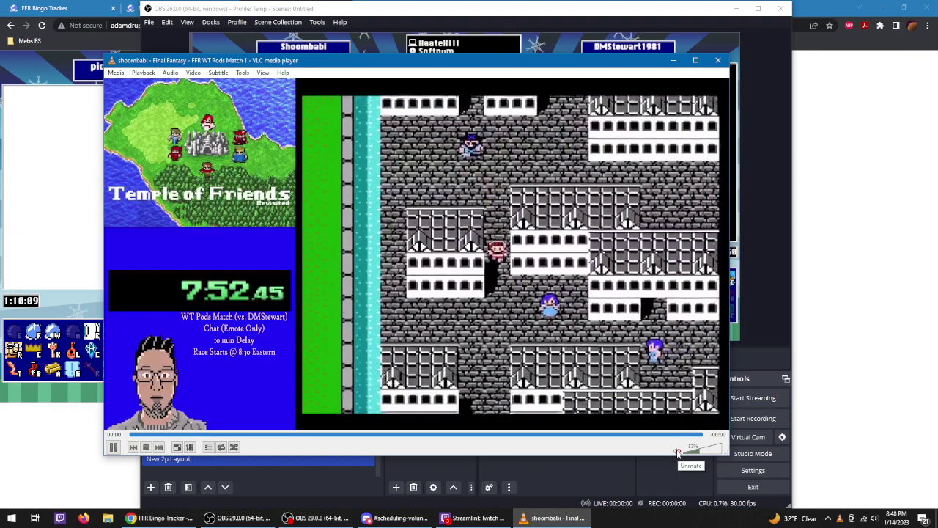
left_click(678, 452)
left_click(693, 453)
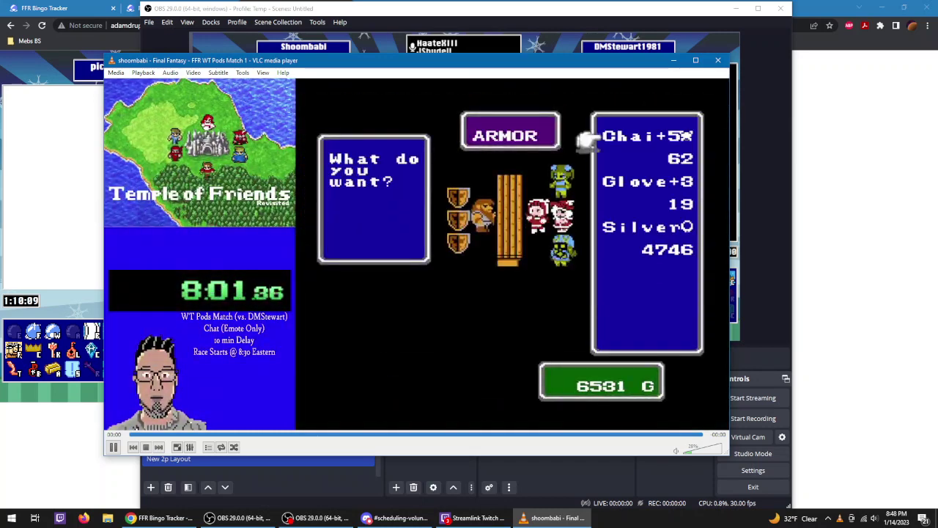
key("alt+Tab")
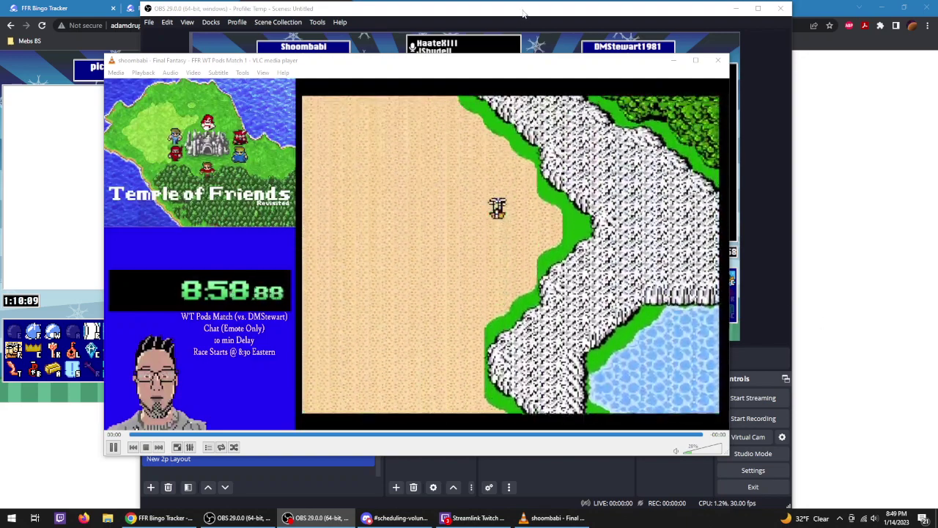
left_click(524, 12)
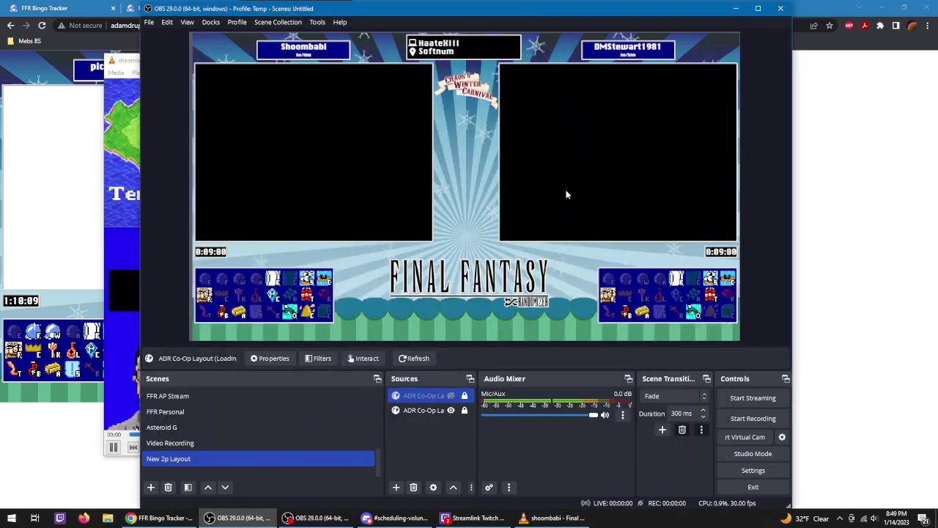
left_click(396, 487)
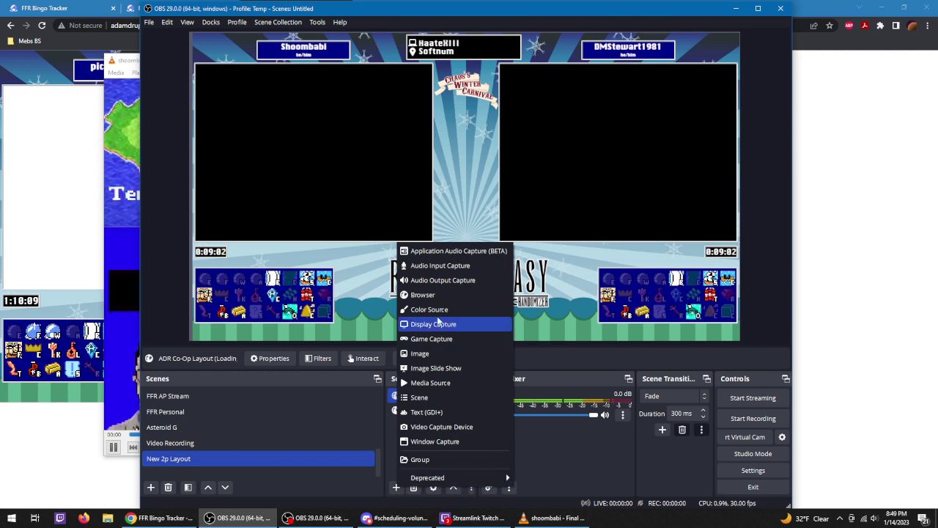
left_click(467, 281)
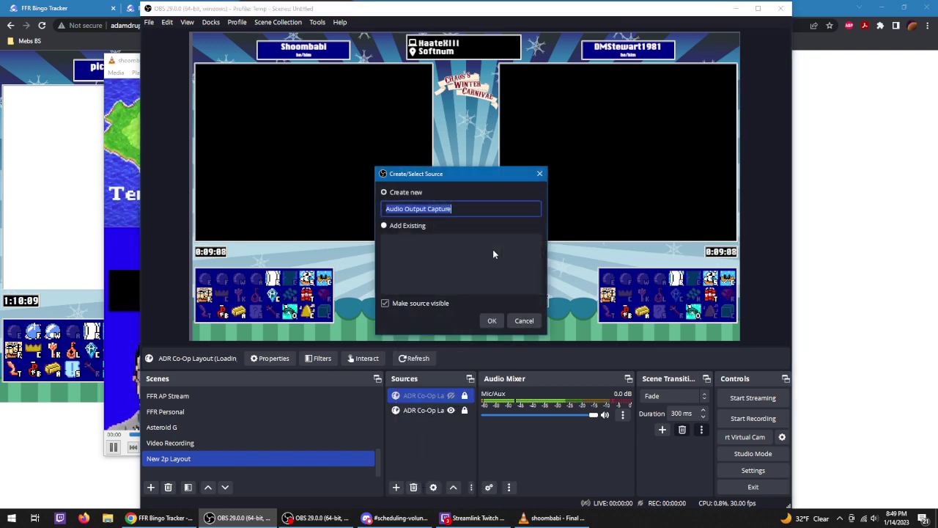
left_click(526, 323)
Add an Audio Input Capture source to the New 2p Layout scene and leave its device on Default.
left_click(396, 486)
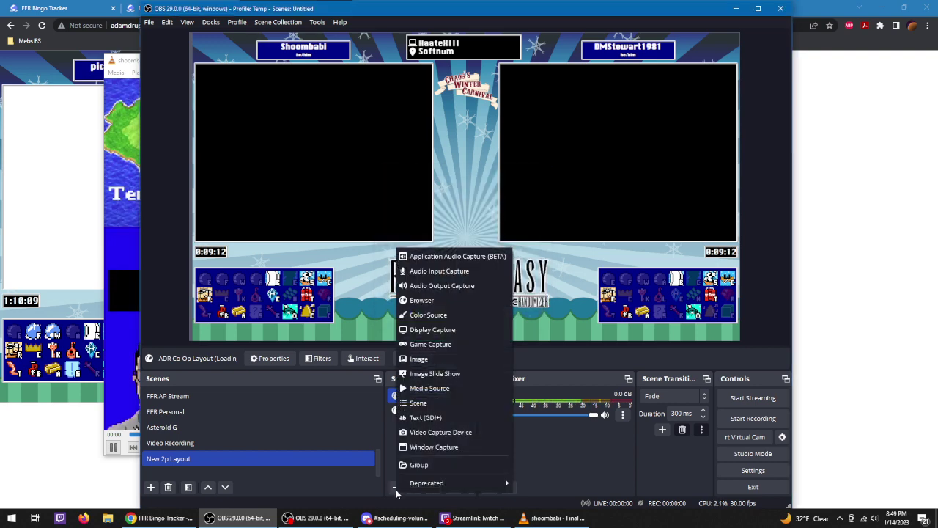
left_click(448, 271)
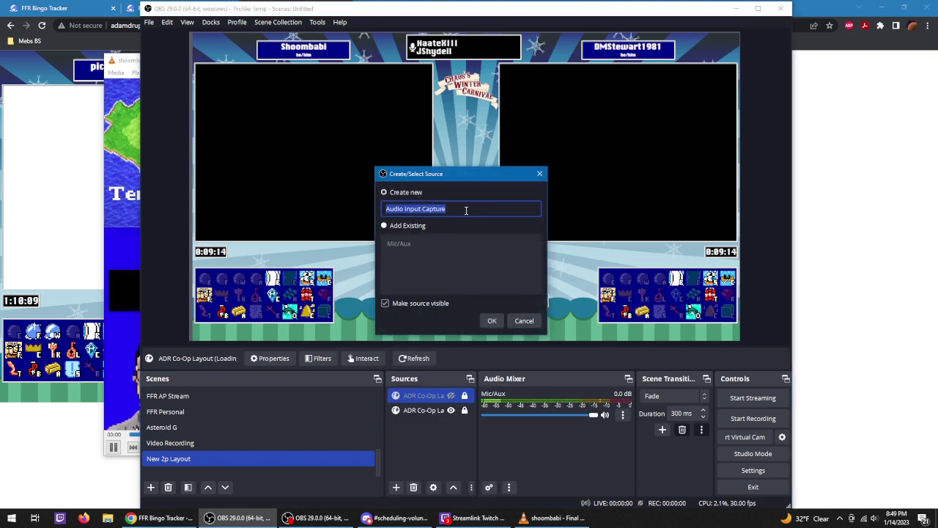
left_click(492, 323)
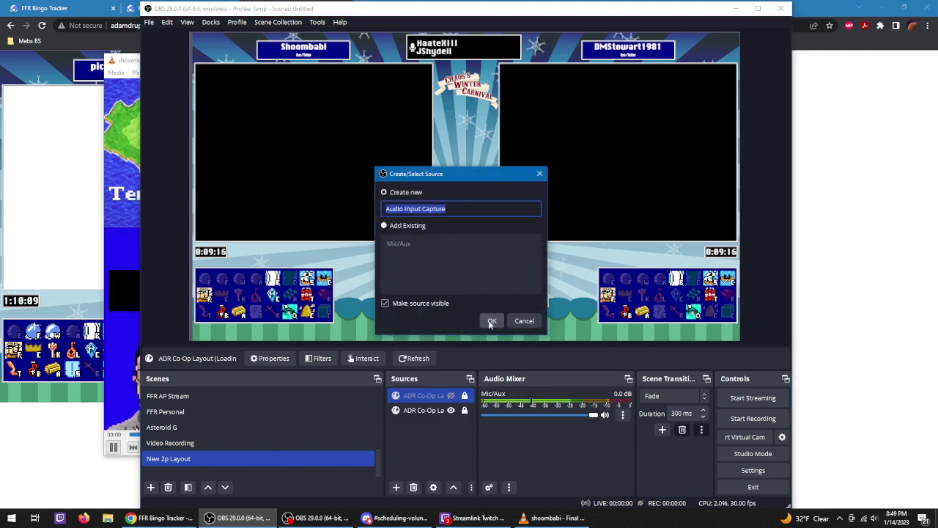
left_click(491, 323)
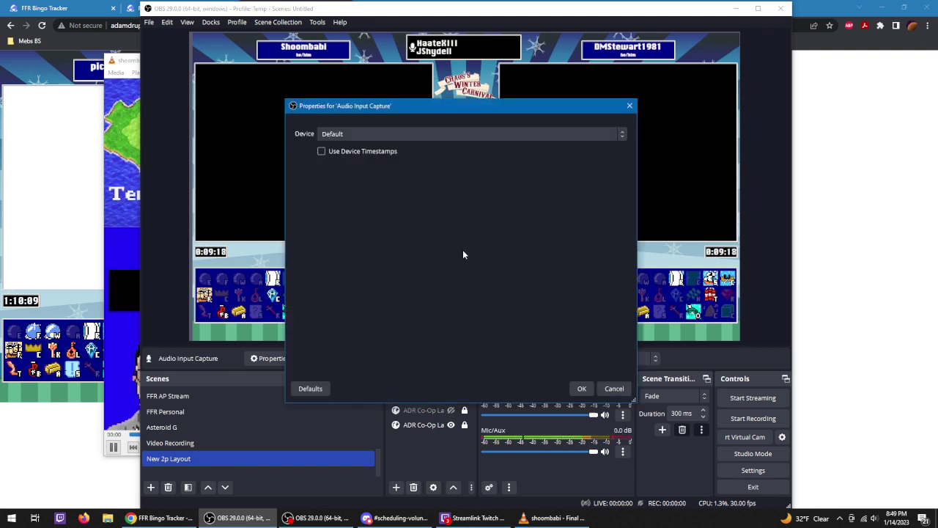
left_click(386, 132)
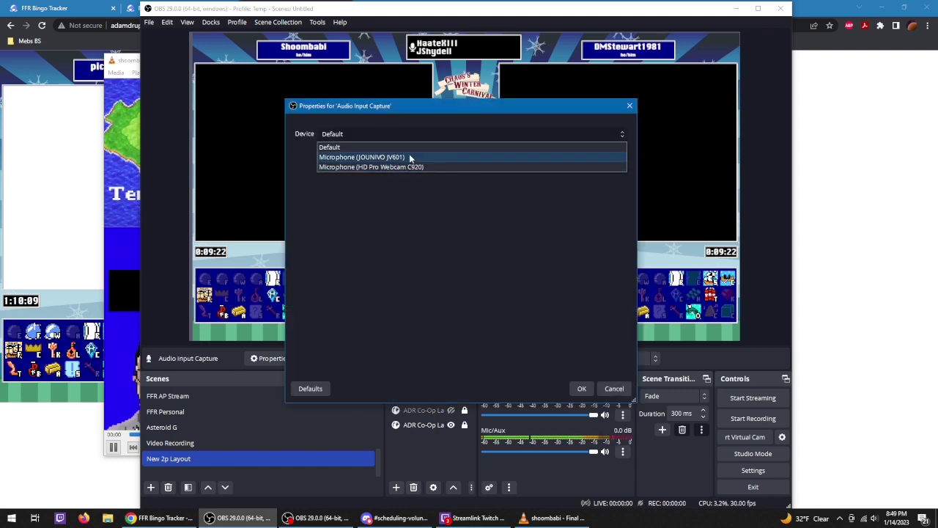
left_click(513, 291)
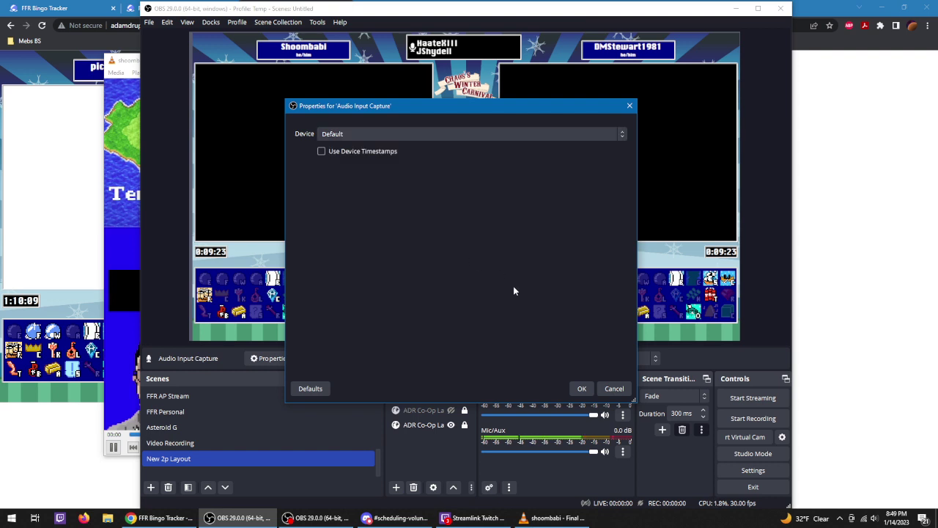
left_click(615, 389)
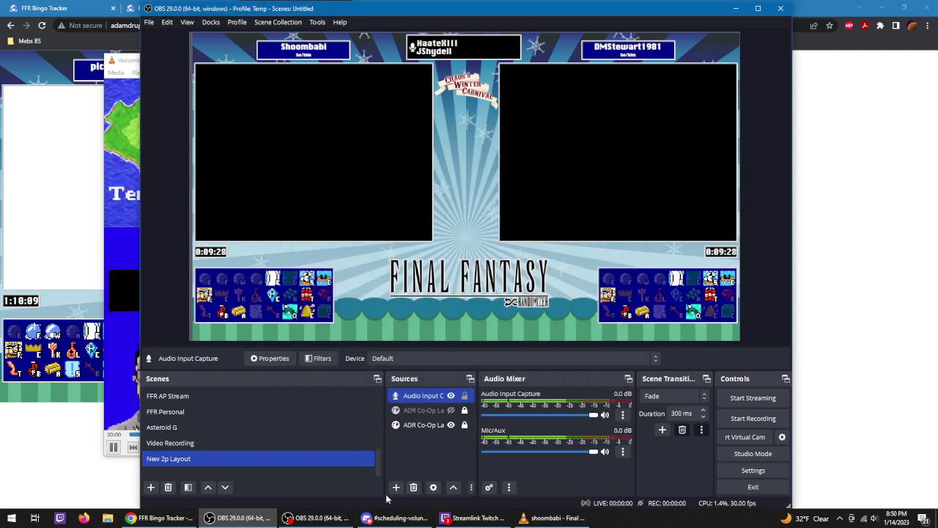
Add an Audio Output Capture source using Speakers (Realtek High Definition Audio), and mute both the input and output captures in the mixer.
left_click(396, 487)
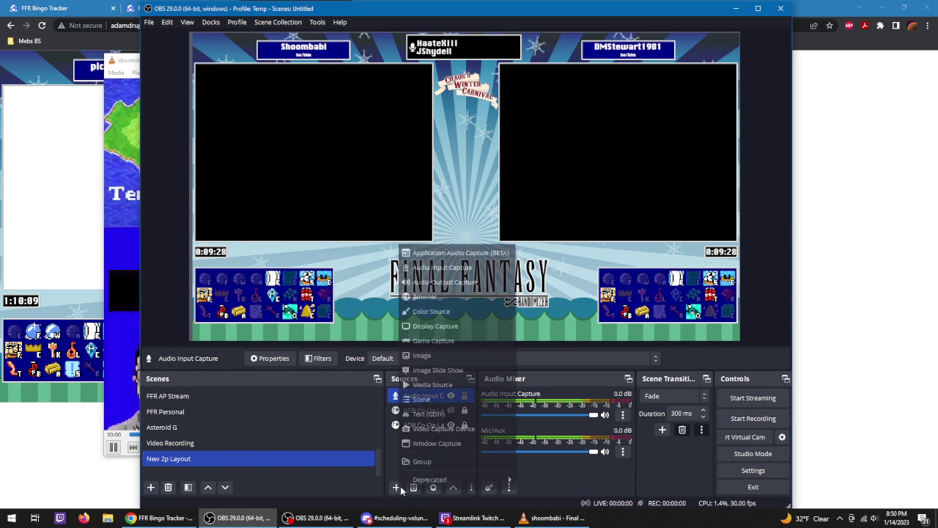
left_click(449, 282)
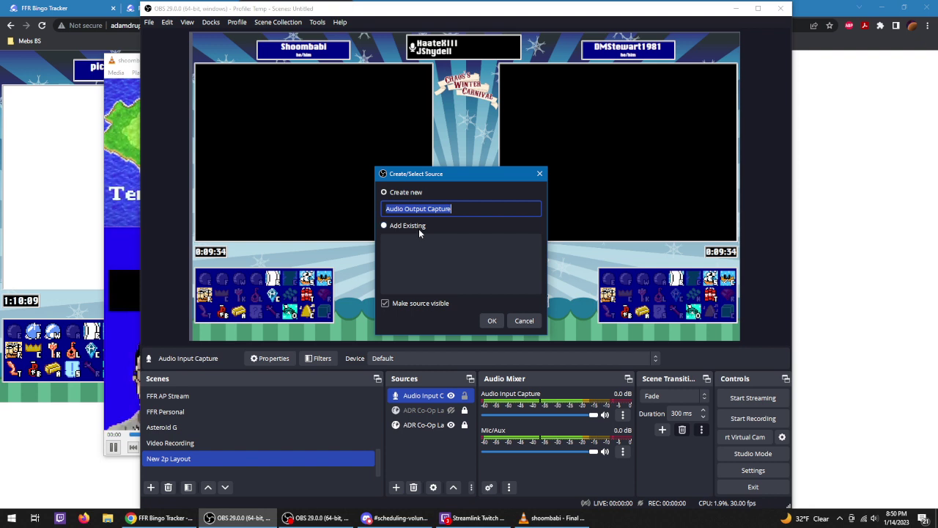
left_click(491, 326)
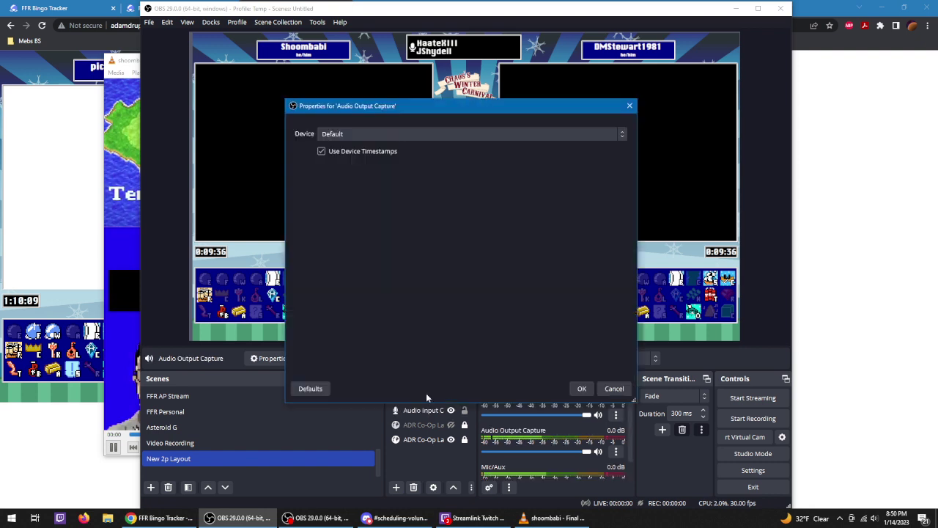
left_click(359, 134)
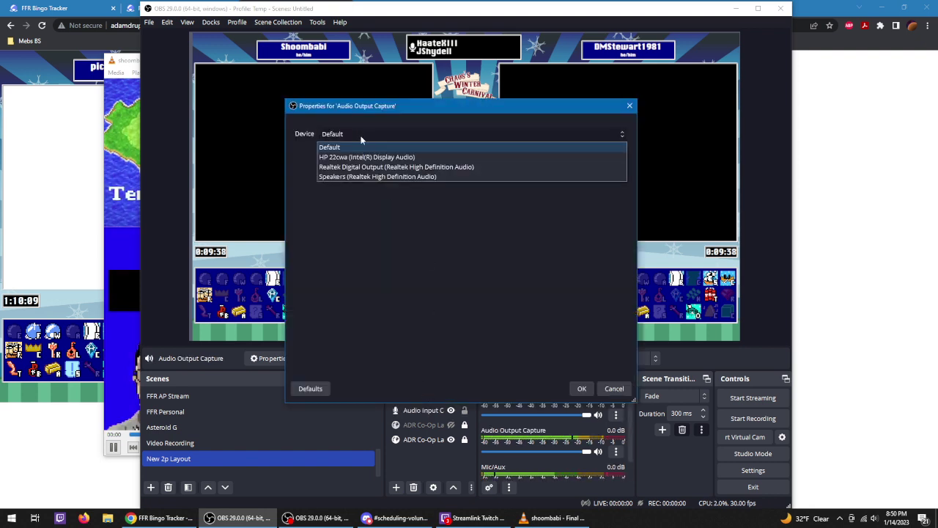
left_click(379, 179)
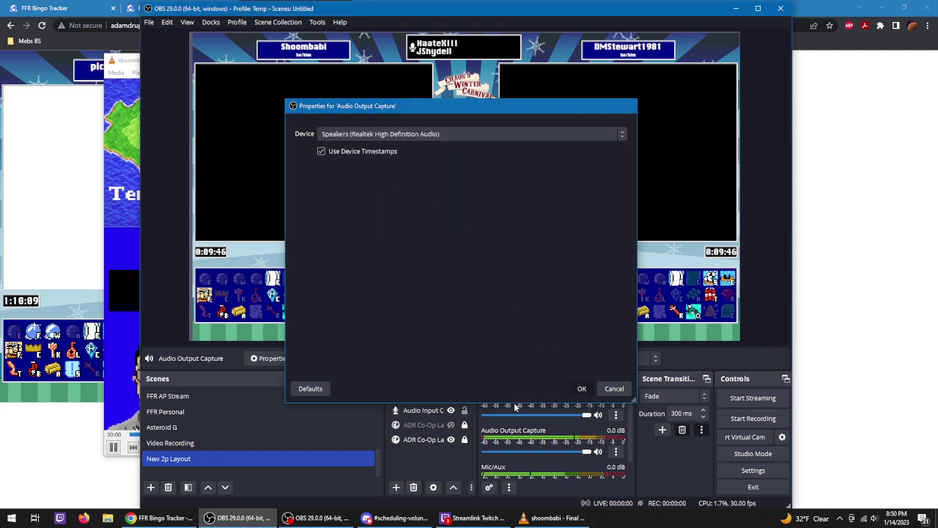
left_click(590, 394)
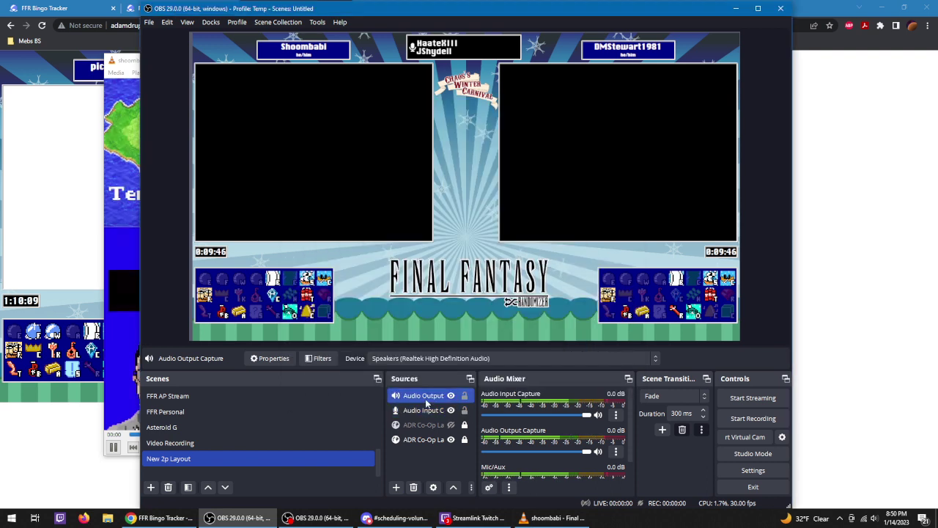
left_click(597, 452)
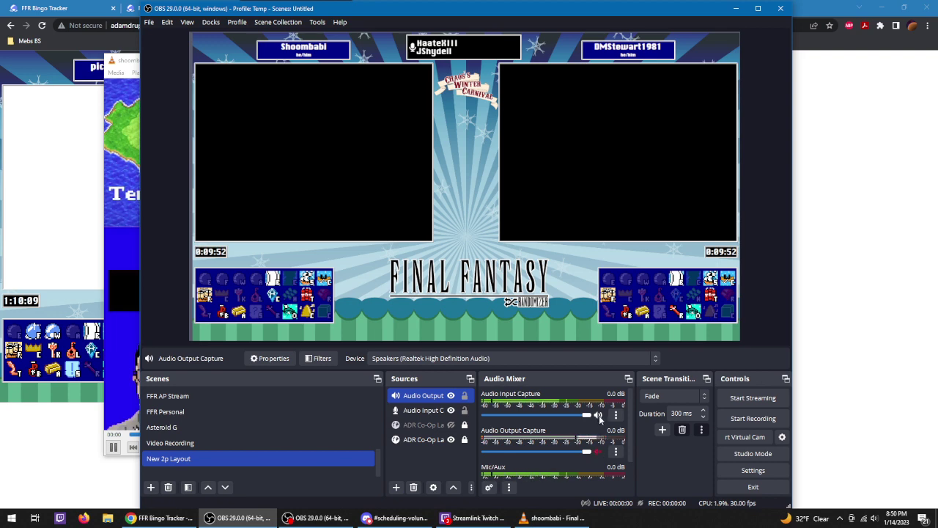
left_click(599, 415)
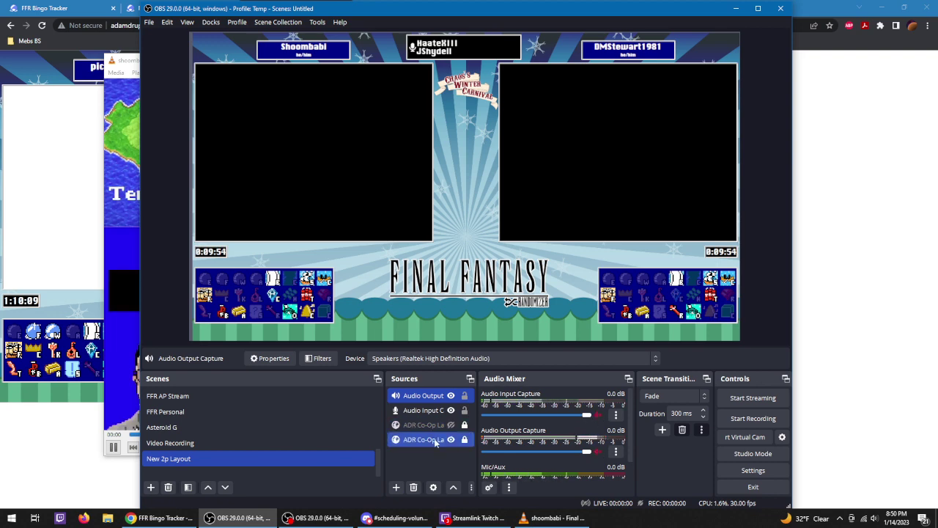
Review the device settings of the Audio Output Capture source and close them without changes.
right_click(434, 396)
left_click(455, 390)
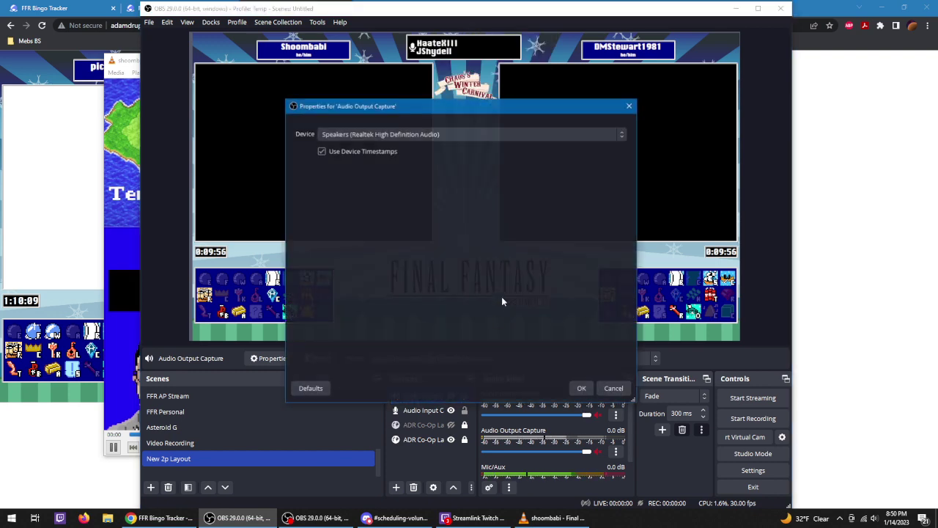
left_click(613, 388)
right_click(437, 395)
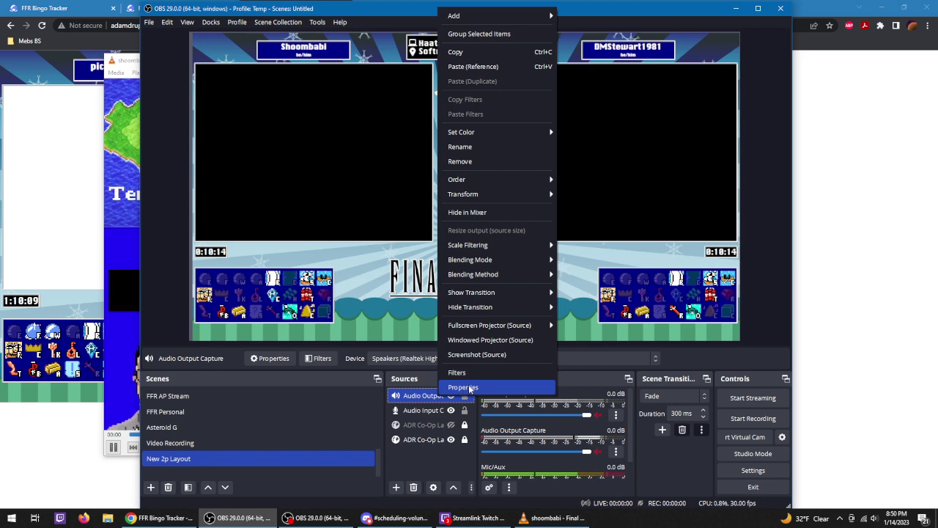
left_click(470, 388)
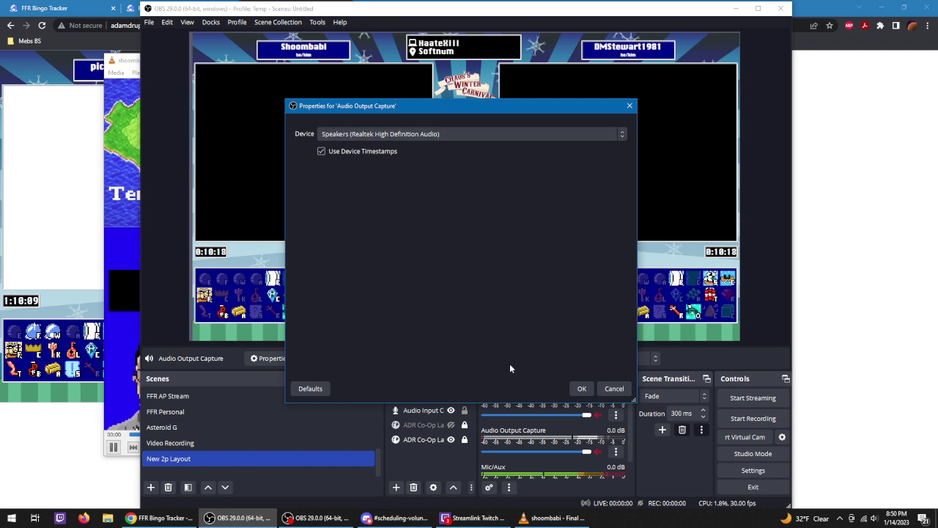
left_click(615, 389)
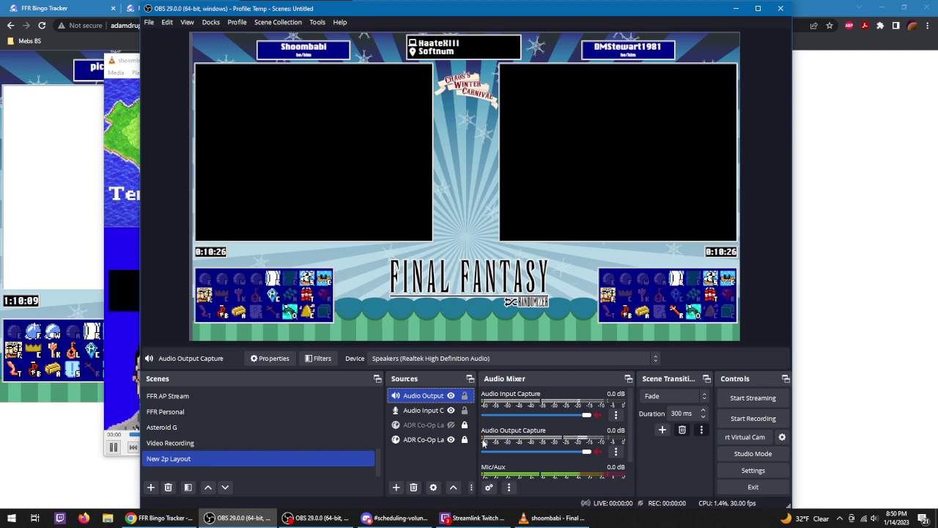
Remove the Audio Output Capture and Audio Input Capture sources from the New 2p Layout scene.
left_click(415, 488)
left_click(522, 271)
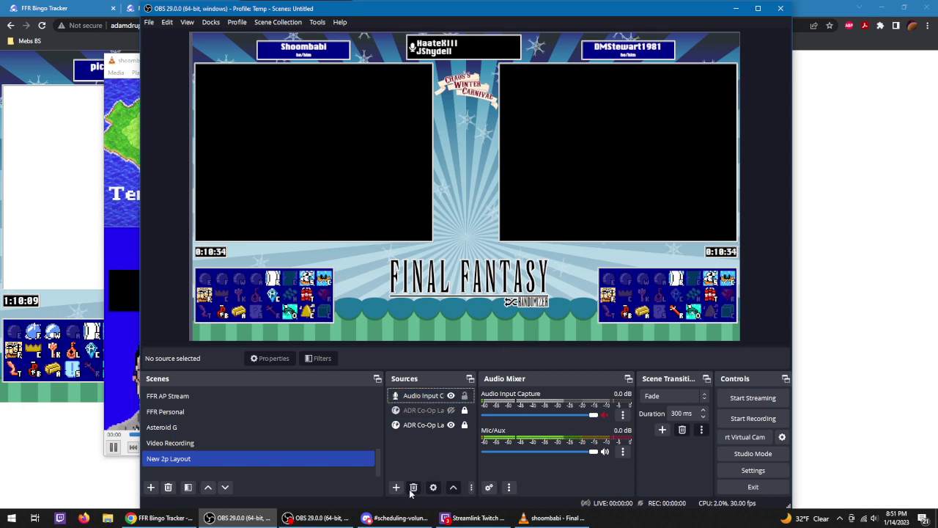
left_click(423, 396)
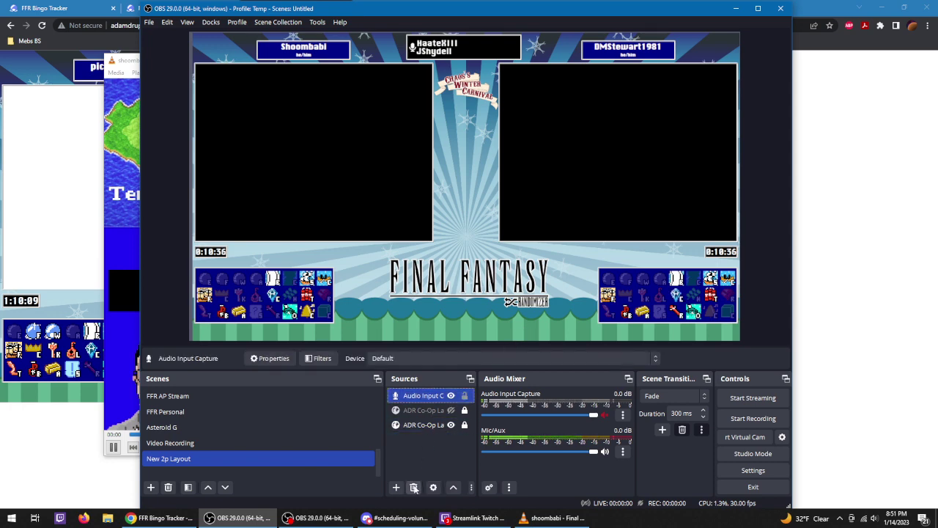
key("Delete")
left_click(513, 271)
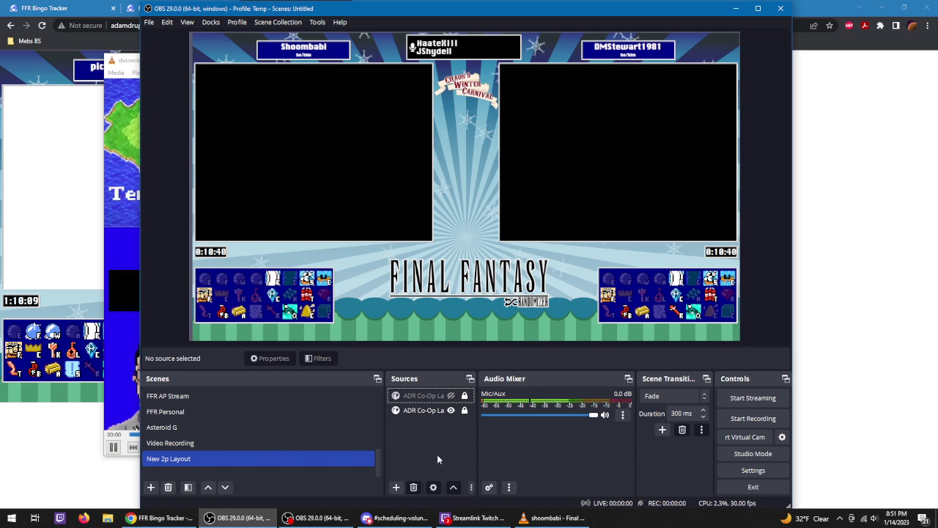
Bring the VLC window with the first player's stream forward to check its playback, and return to OBS.
mouse_move(543, 518)
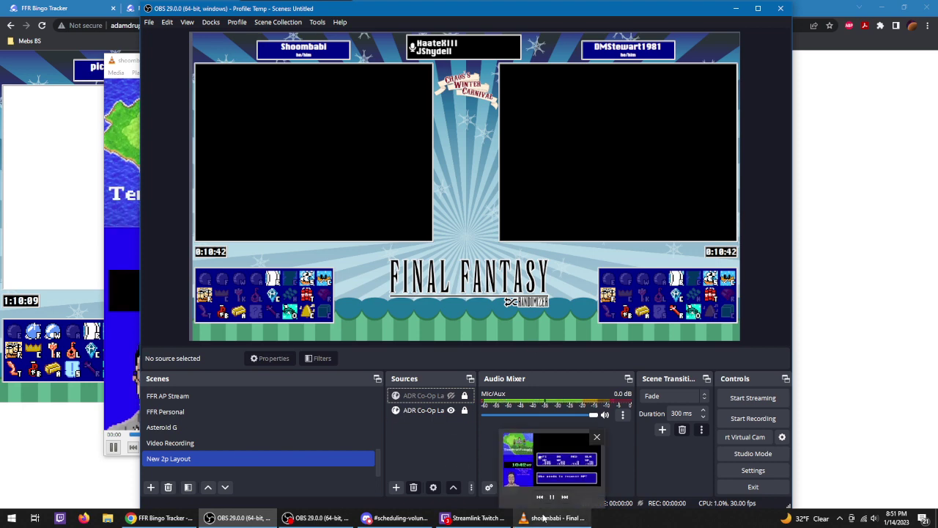
left_click(553, 458)
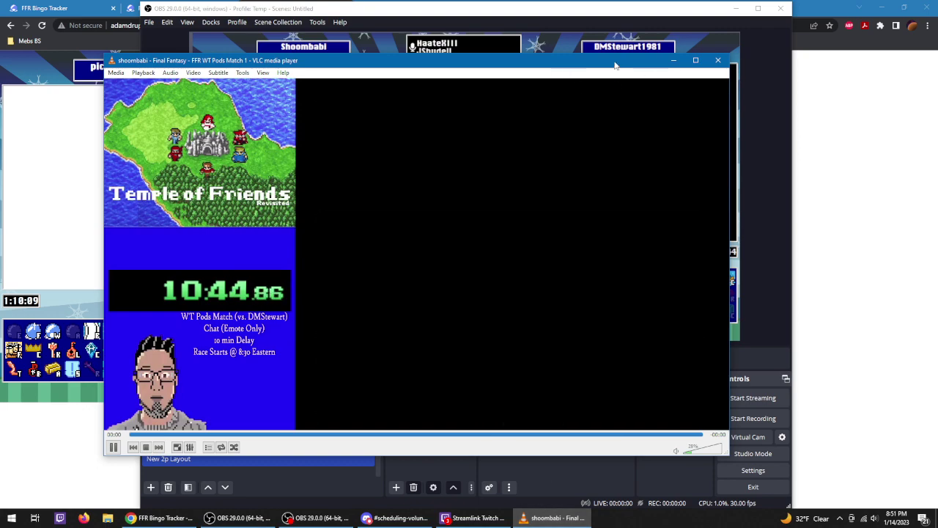
left_click_drag(616, 66, 605, 62)
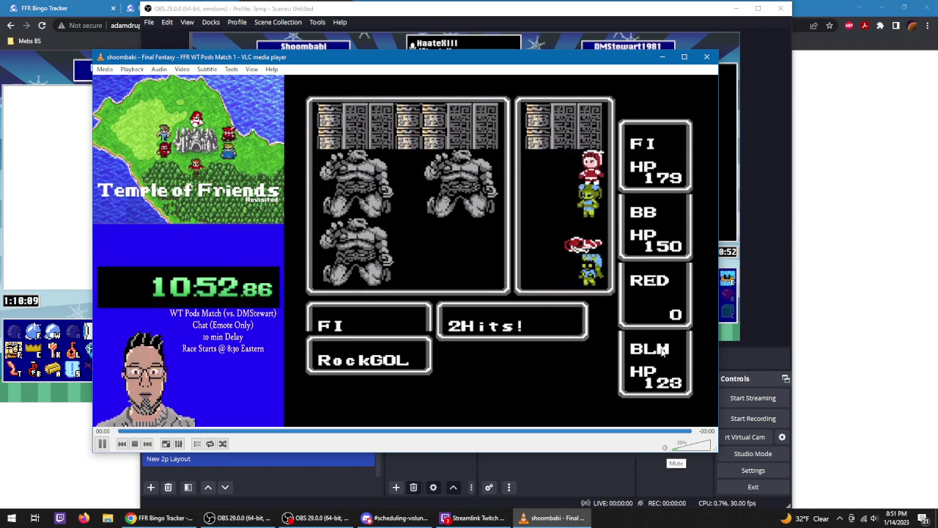
left_click(551, 44)
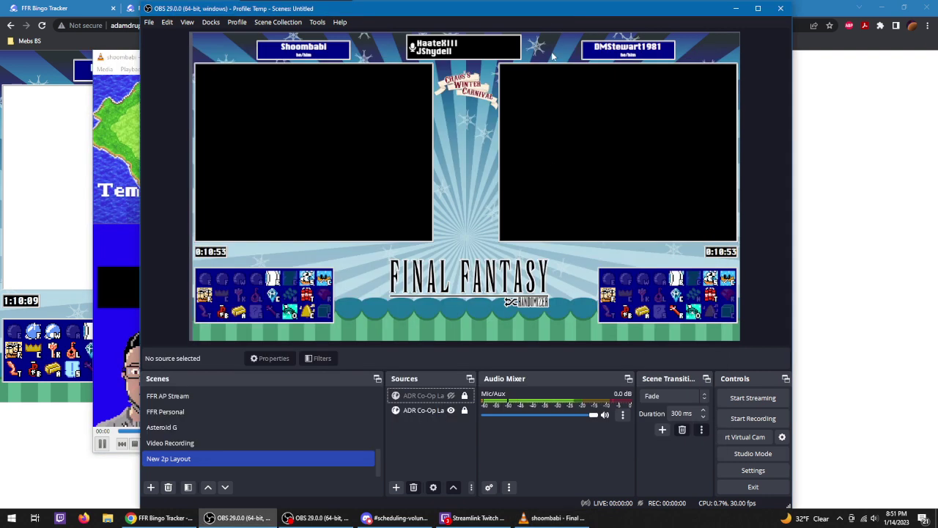
Add a Window Capture source named "1p stream" to the New 2p Layout scene.
left_click(397, 488)
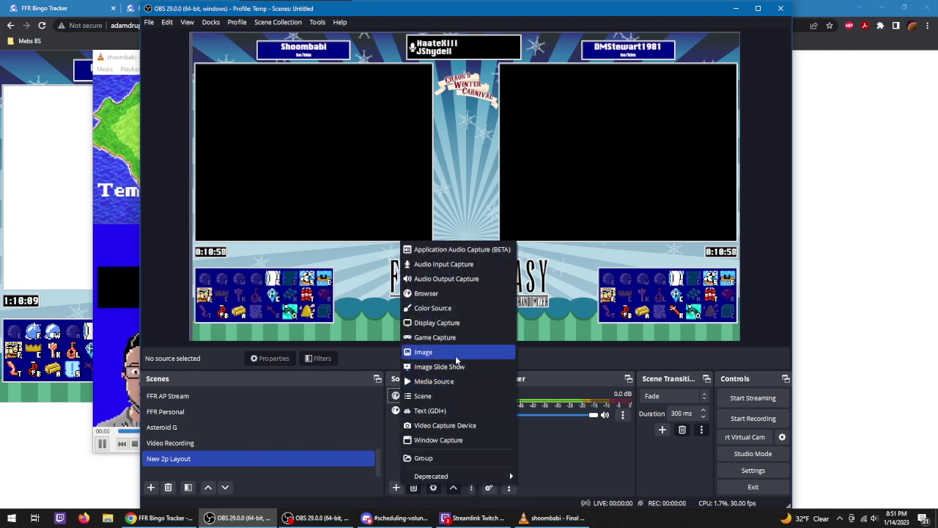
left_click(449, 440)
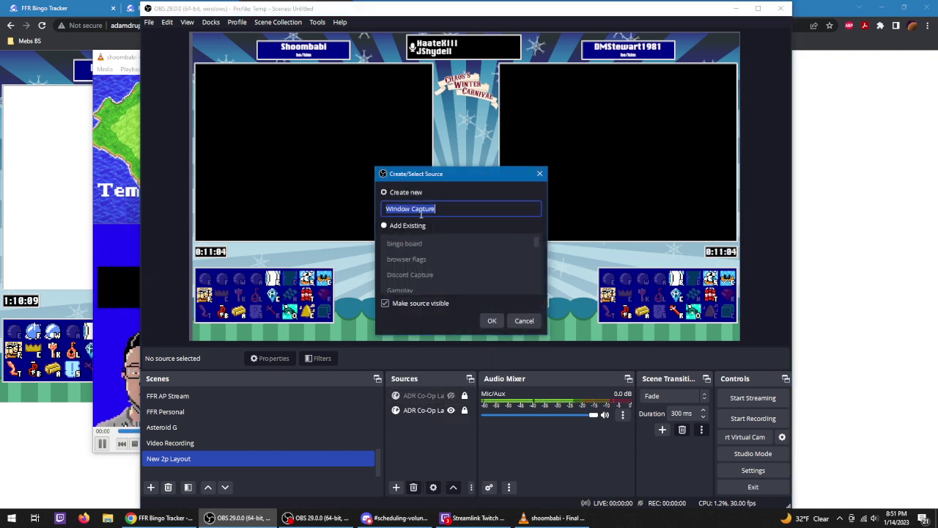
type("1p stream")
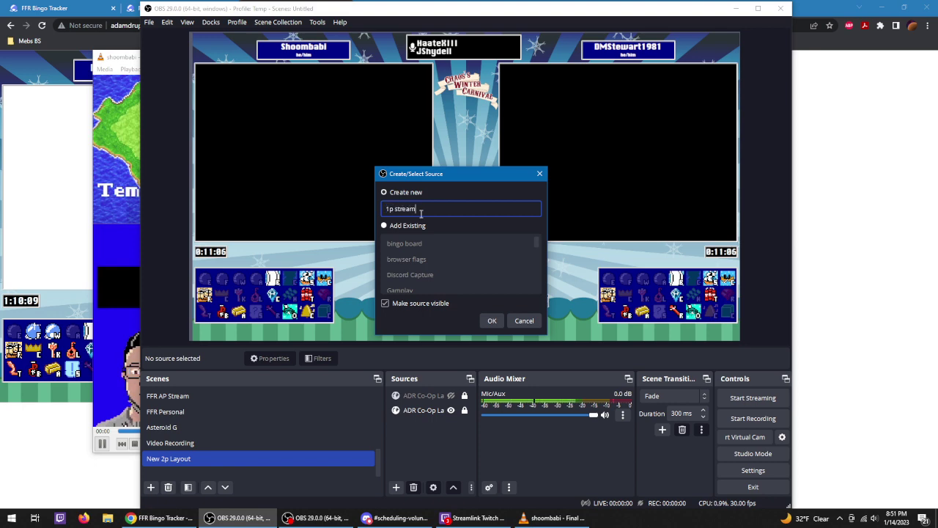
key("Return")
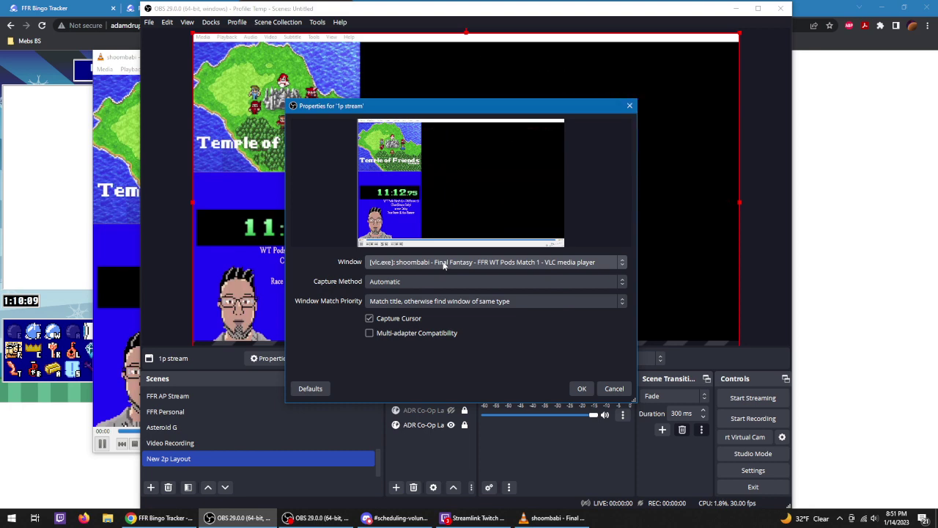
Set the 1p stream capture's window match priority to "Window title must match" and disable cursor capture.
left_click(409, 303)
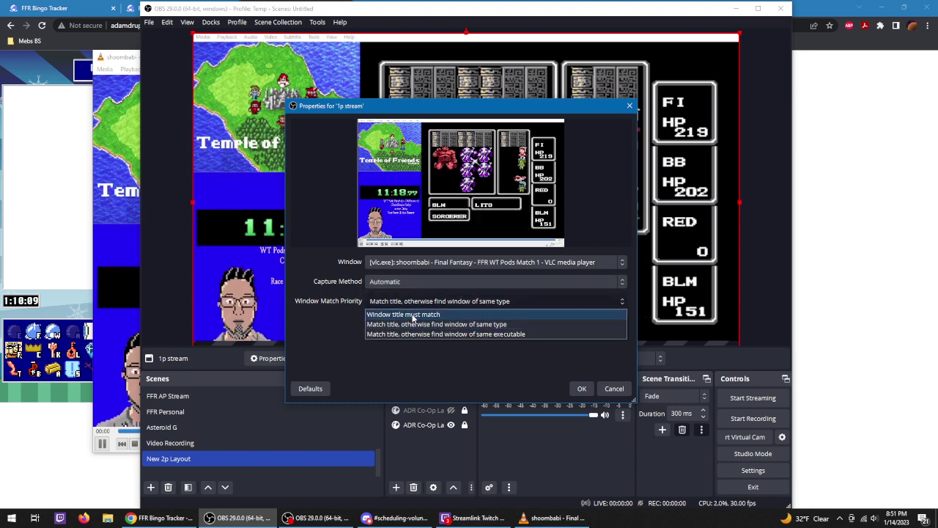
left_click(452, 314)
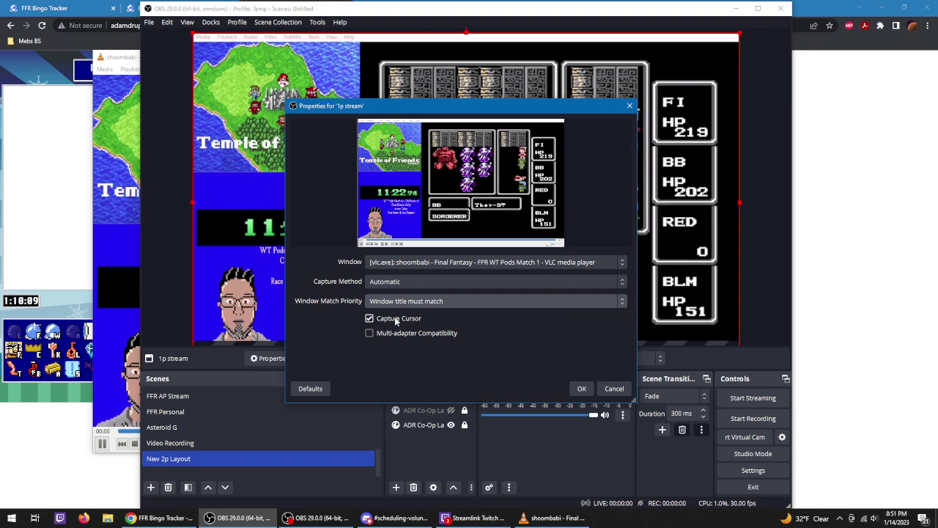
left_click(370, 318)
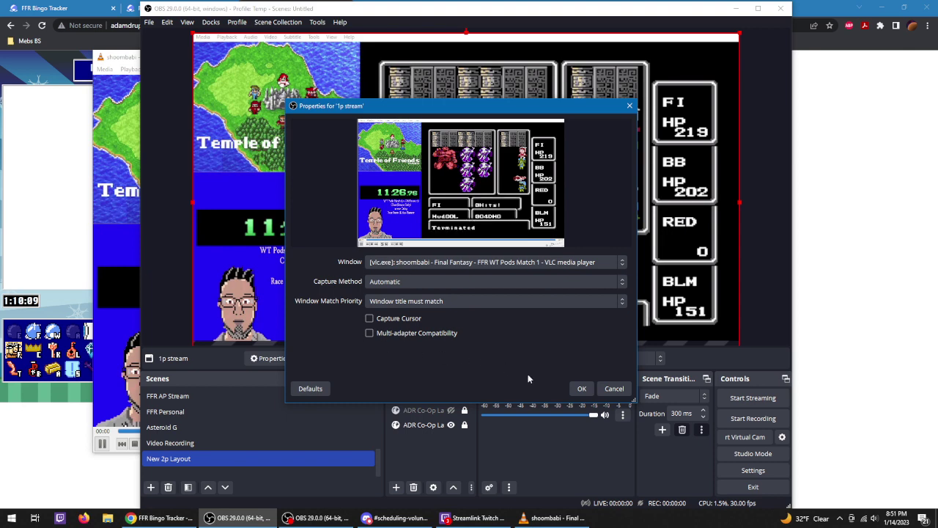
left_click(582, 389)
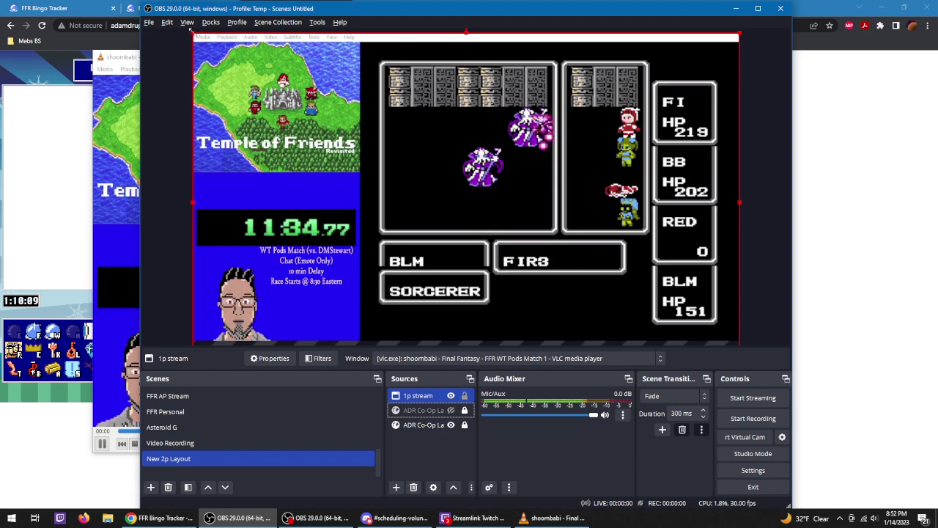
Crop the VLC menu bar, side overlay and playback controls off the 1p stream capture, and move it to the scene's left side.
left_click_drag(192, 32, 313, 43)
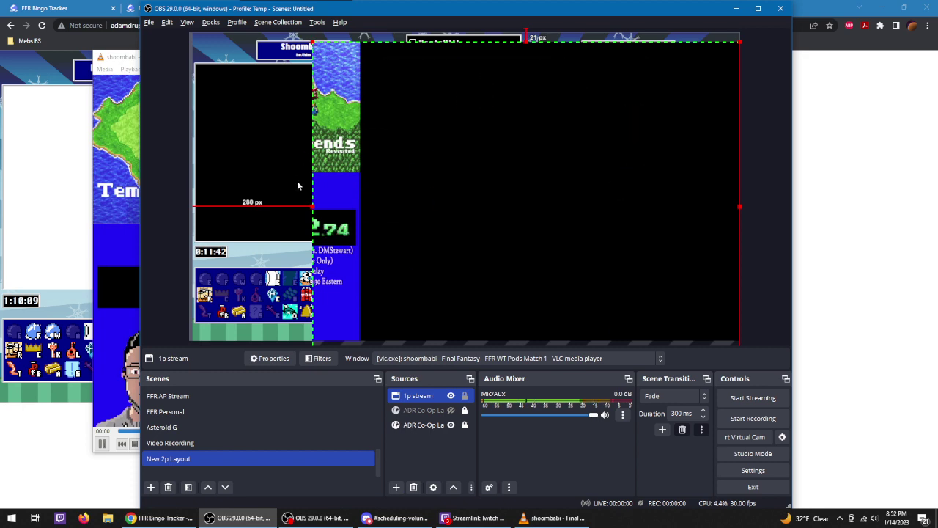
left_click_drag(313, 207, 359, 209)
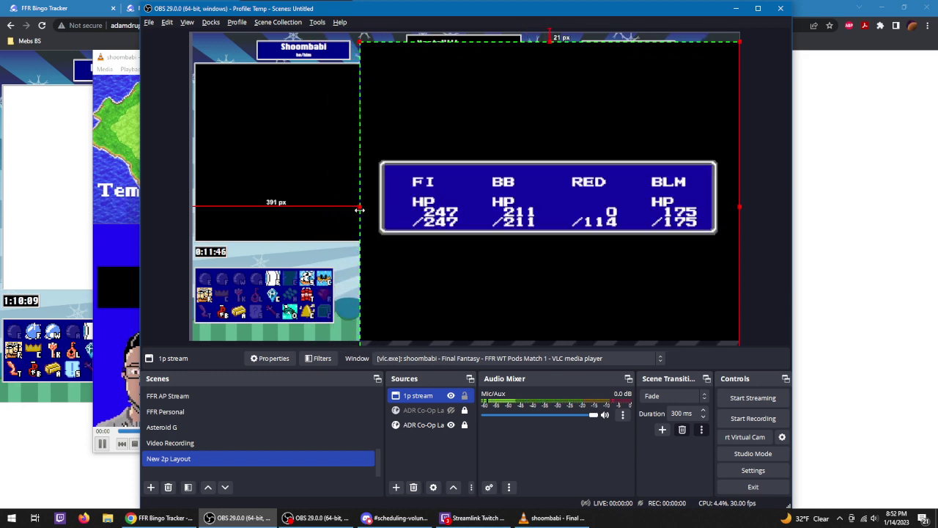
left_click_drag(499, 177, 327, 171)
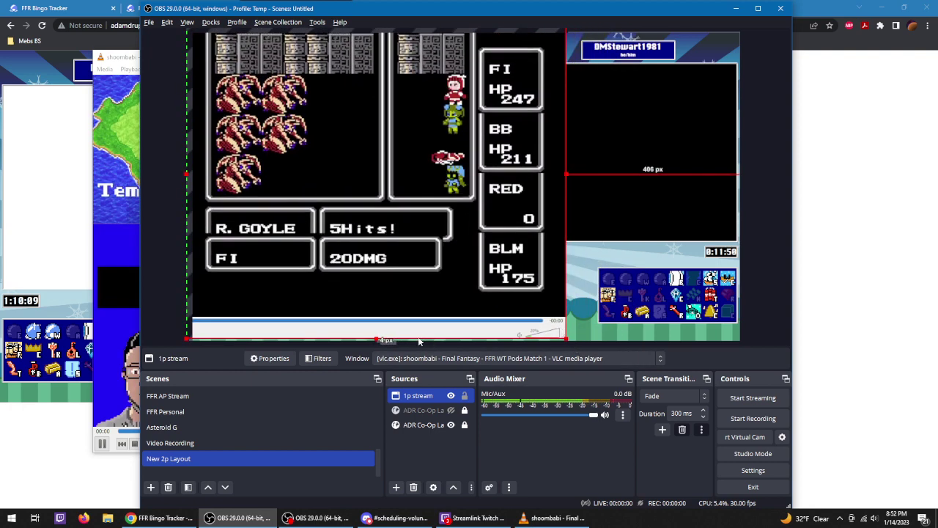
left_click_drag(378, 340, 382, 317)
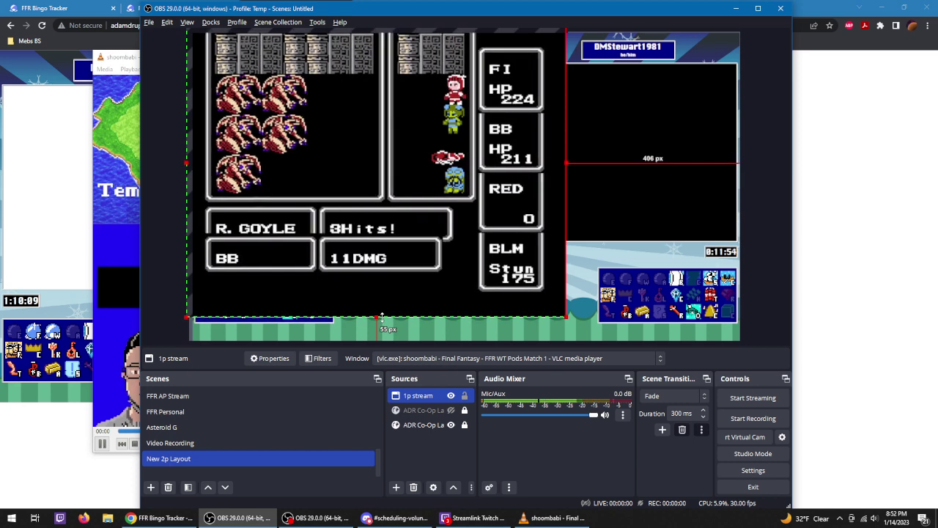